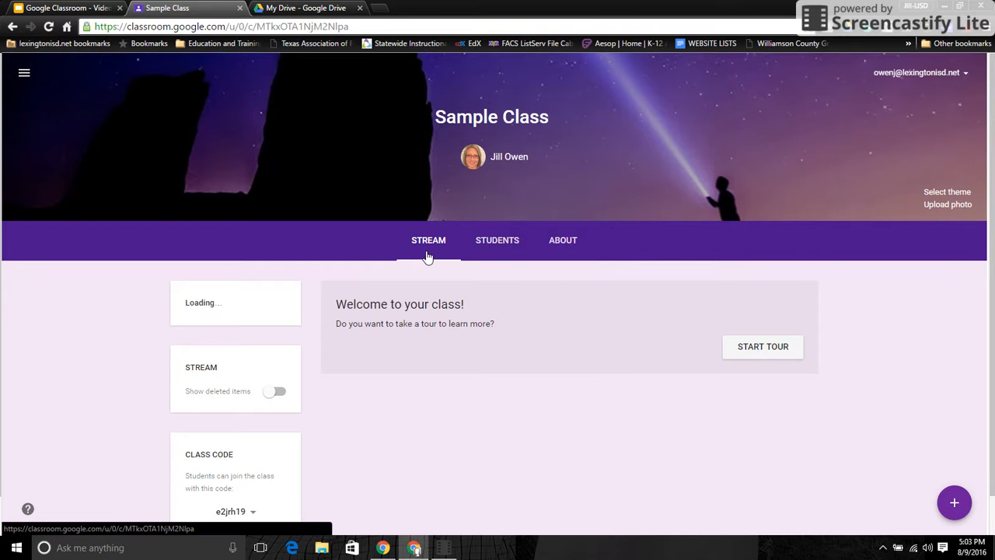
# Step: Show the students page of Sample Class and examine the join code and the options for managing it
pyautogui.click(491, 251)
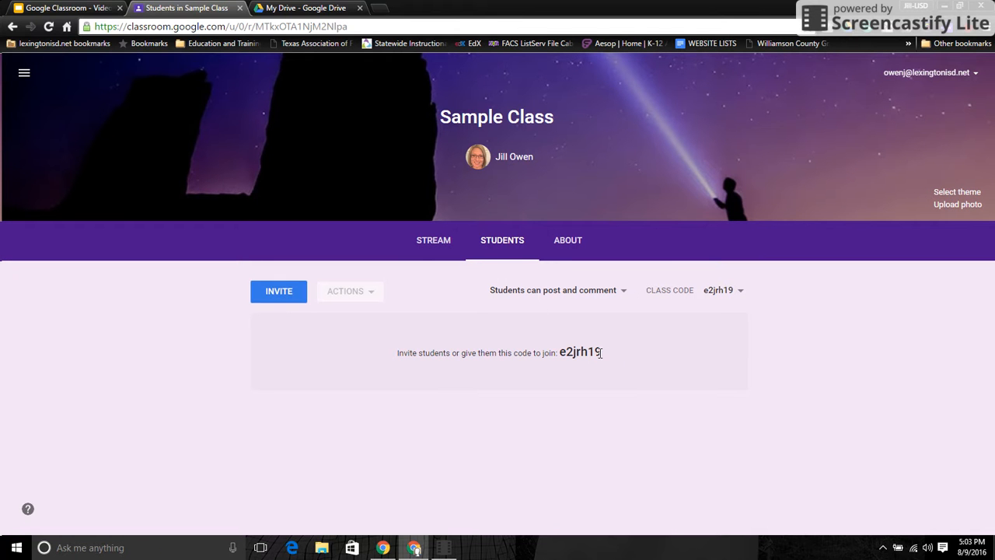
pyautogui.moveTo(599, 353); pyautogui.dragTo(561, 353)
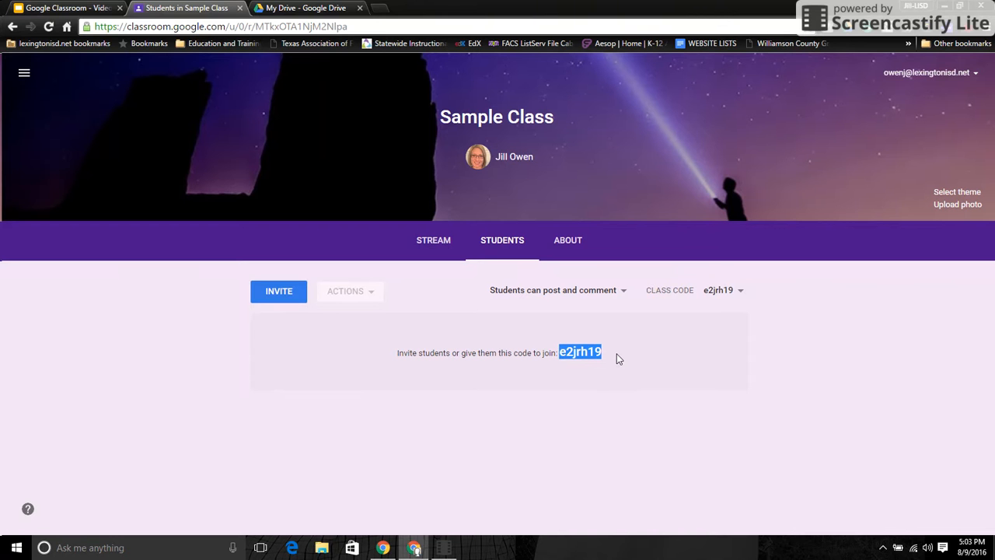
pyautogui.click(617, 353)
pyautogui.click(740, 292)
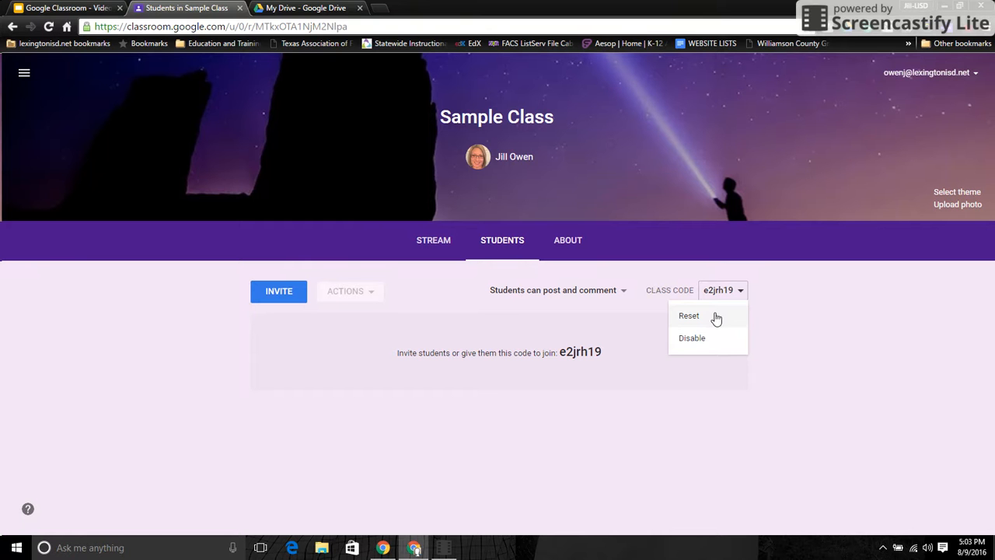
pyautogui.click(639, 312)
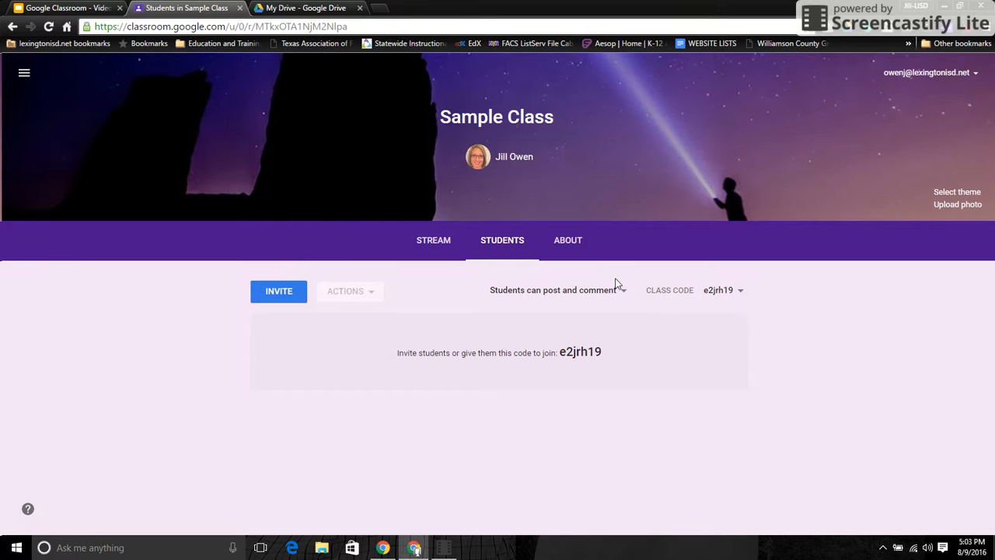
# Step: Show the About page of Sample Class and examine its class description and room fields
pyautogui.click(566, 243)
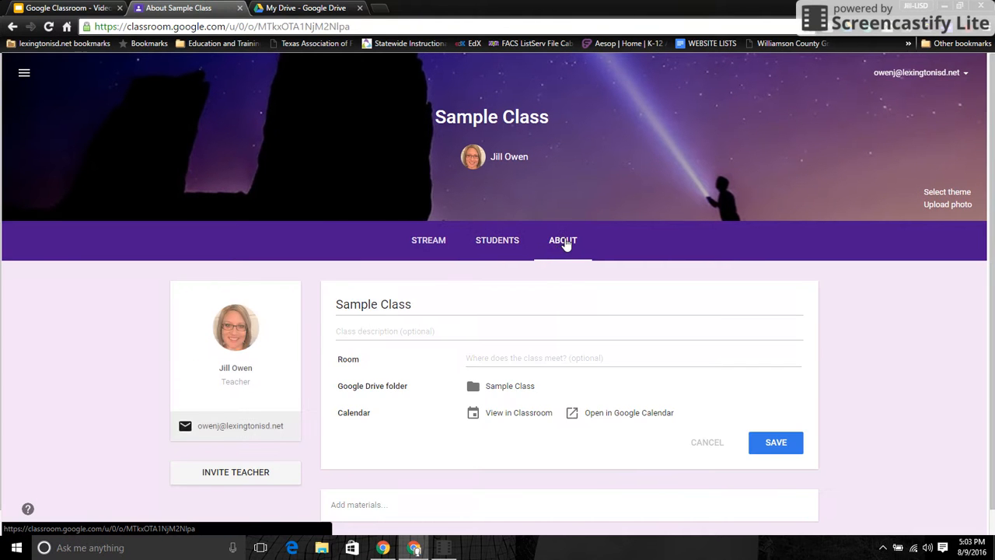
pyautogui.scroll(-1, 993, 303)
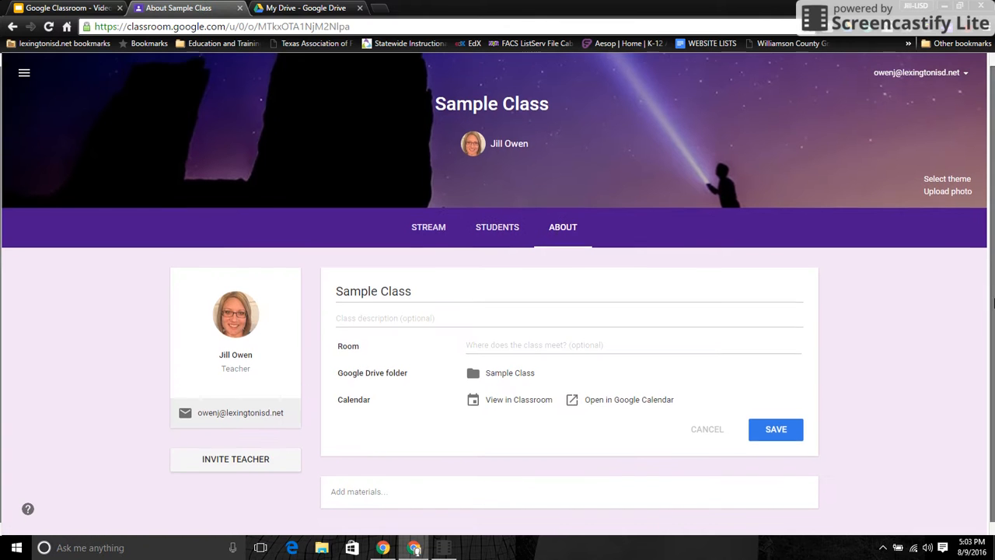
pyautogui.scroll(-1, 993, 311)
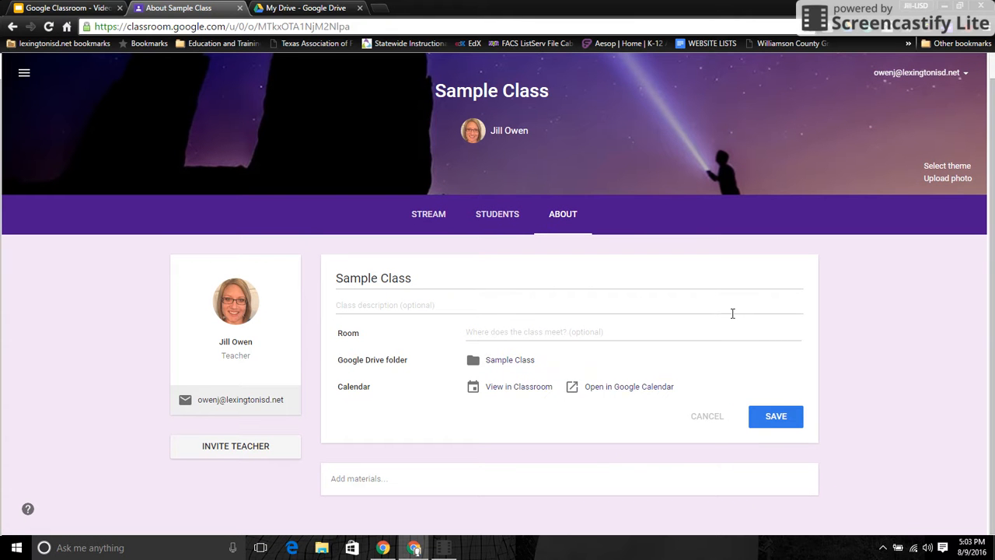
pyautogui.click(682, 300)
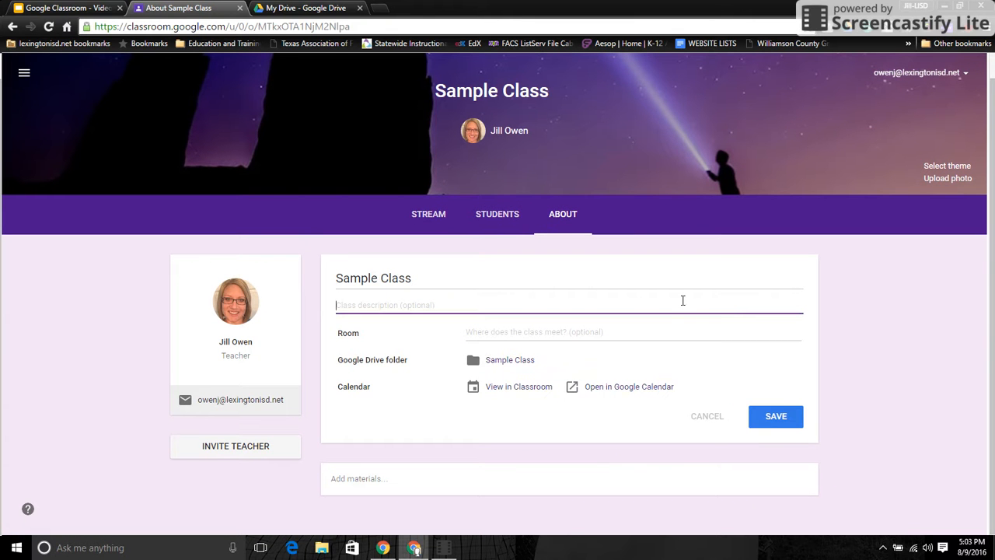
pyautogui.click(678, 334)
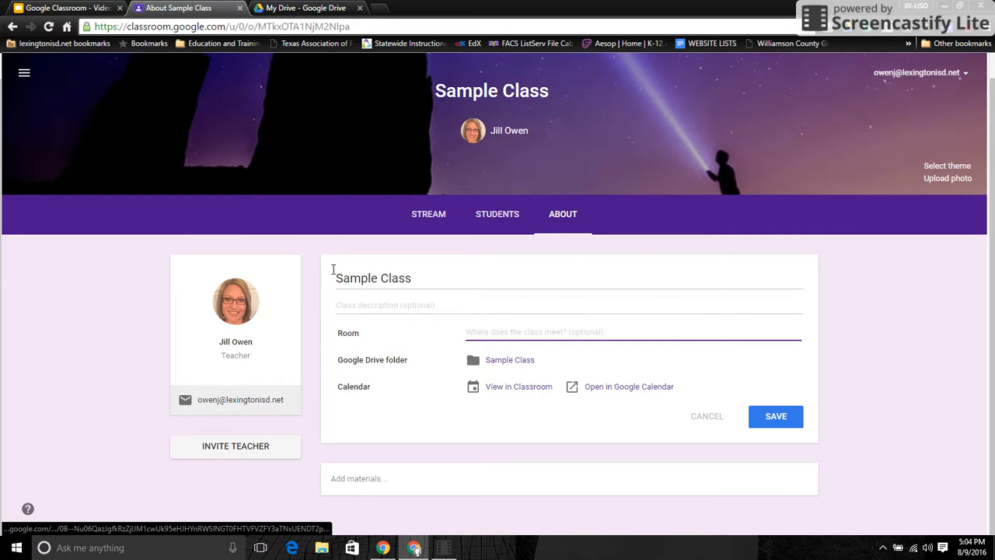
# Step: Switch to the FCSTAT Conference class and look through its stream to the oldest post
pyautogui.click(24, 73)
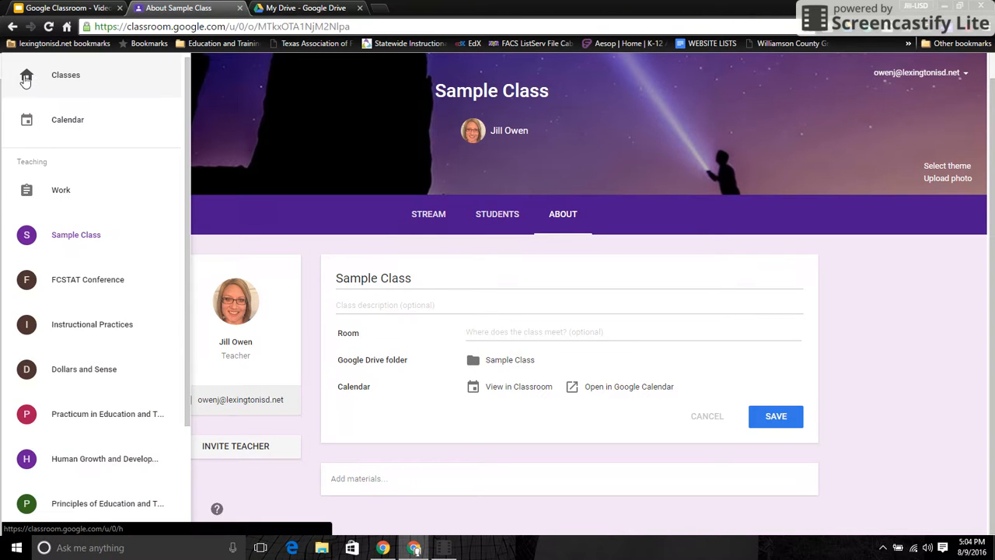
pyautogui.click(66, 285)
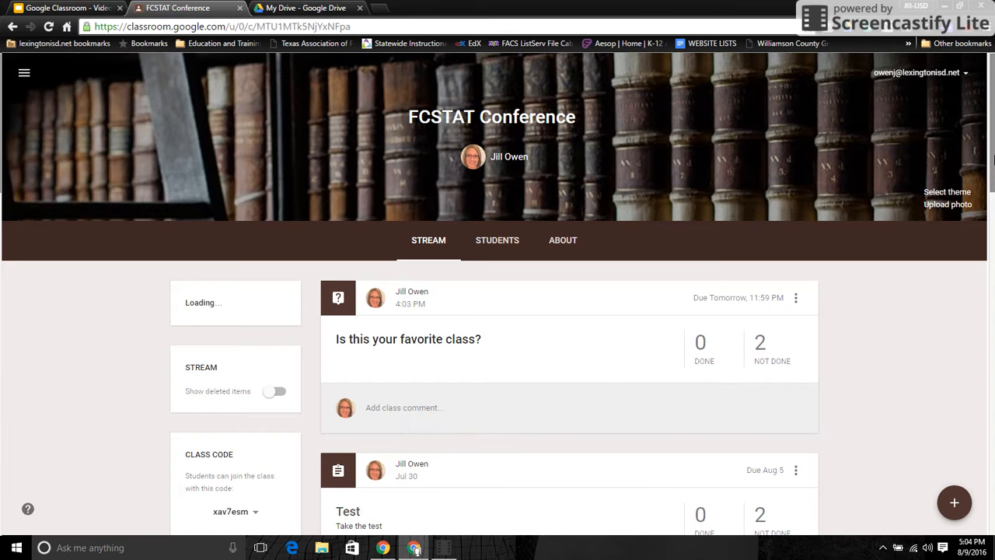
pyautogui.moveTo(993, 158); pyautogui.dragTo(993, 552)
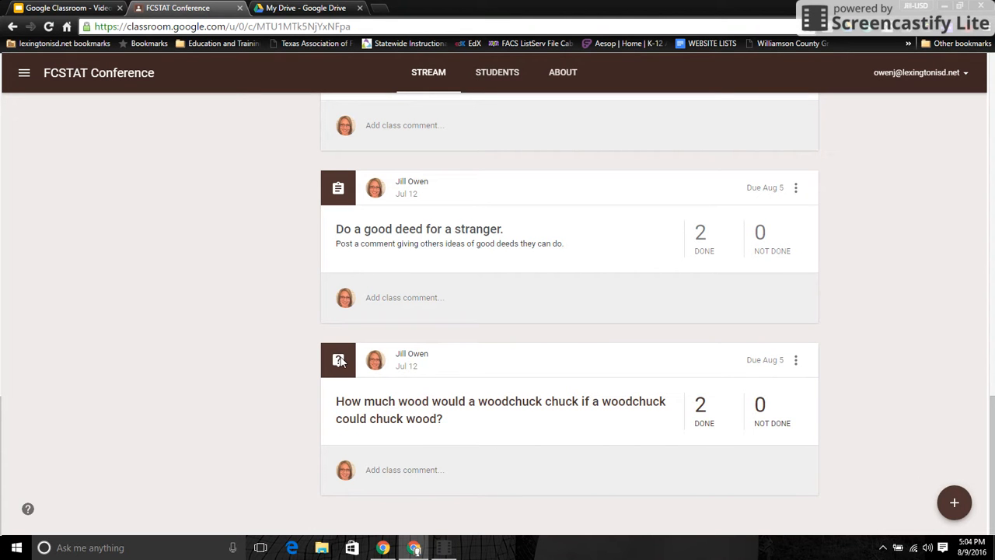
# Step: Create a question for FCSTAT Conference reading "What is your favorite color?"
pyautogui.moveTo(953, 502)
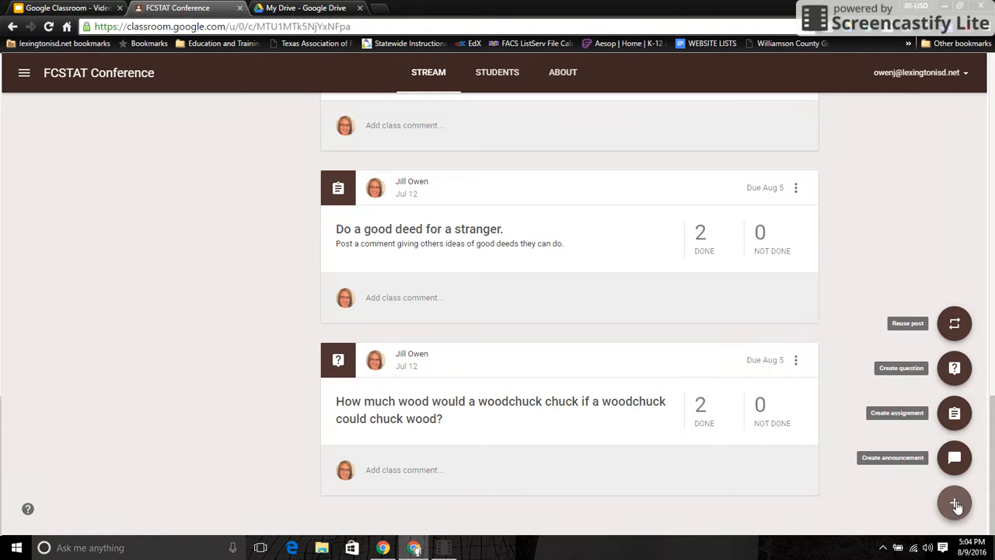
pyautogui.click(952, 370)
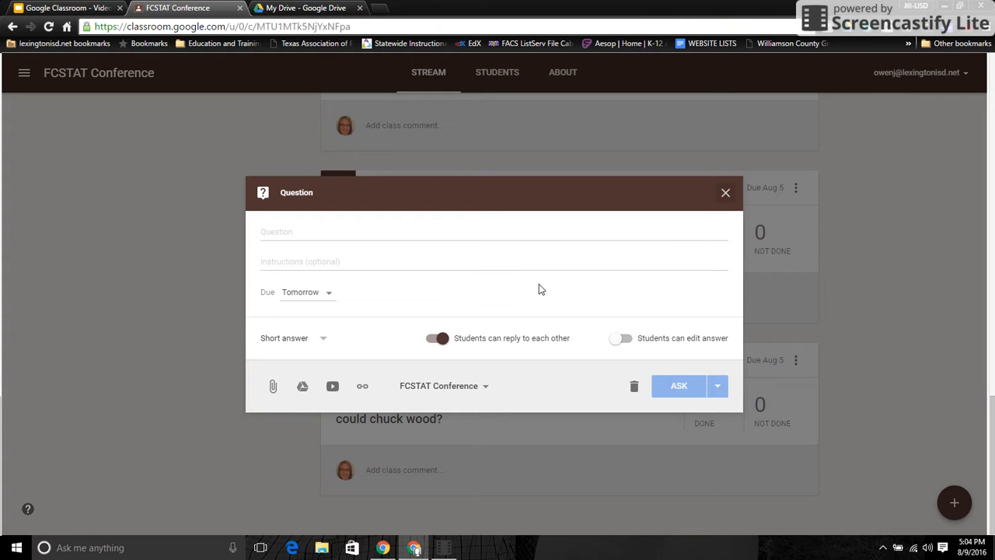
pyautogui.click(499, 232)
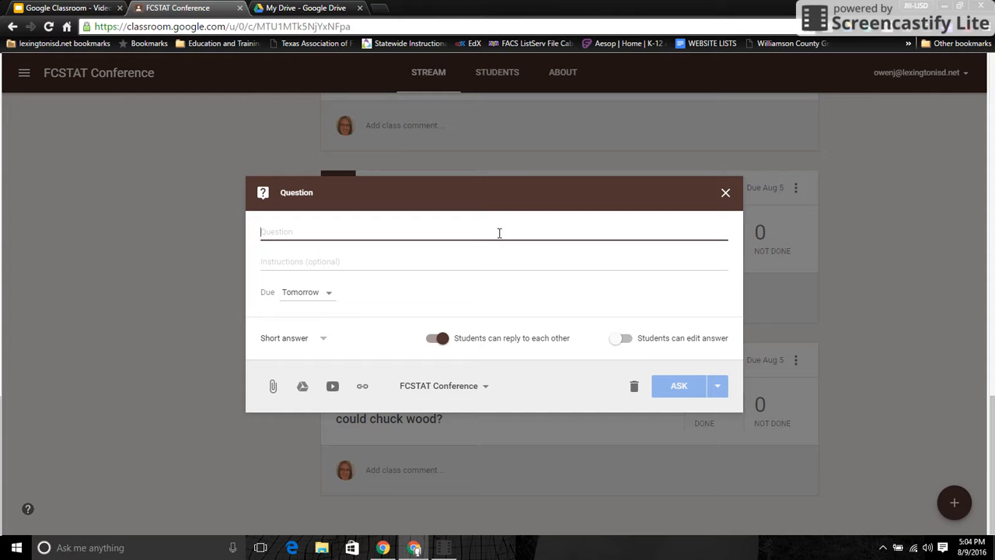
pyautogui.write('What is yo')
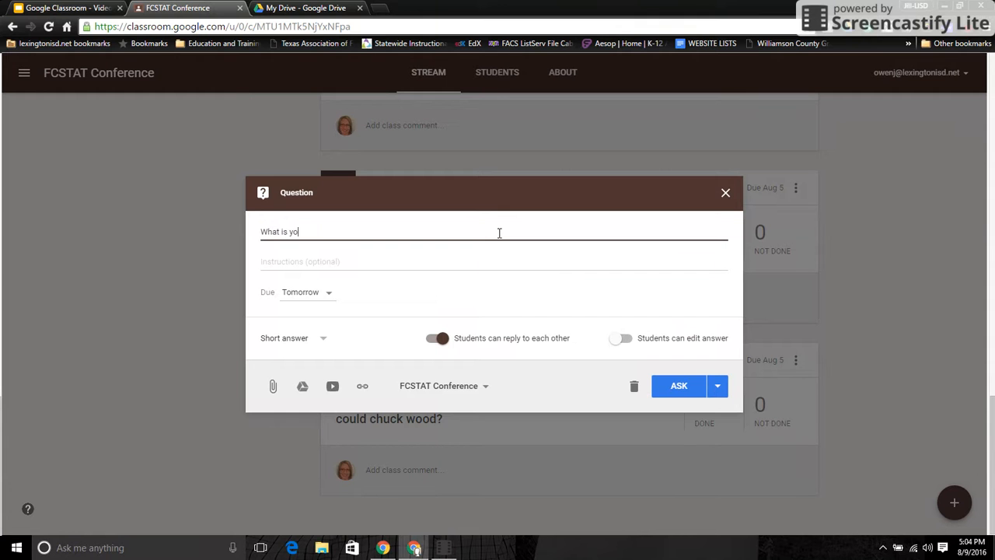
pyautogui.write('ur favorite color?')
# Step: Add a due time of 11:59 PM to the question's Aug 10, 2016 due date
pyautogui.click(299, 303)
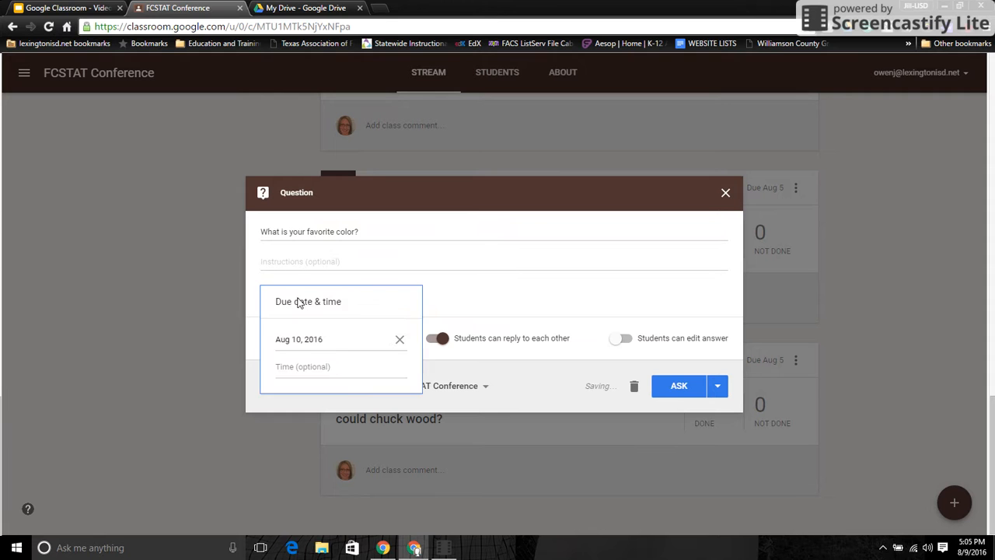
pyautogui.click(311, 367)
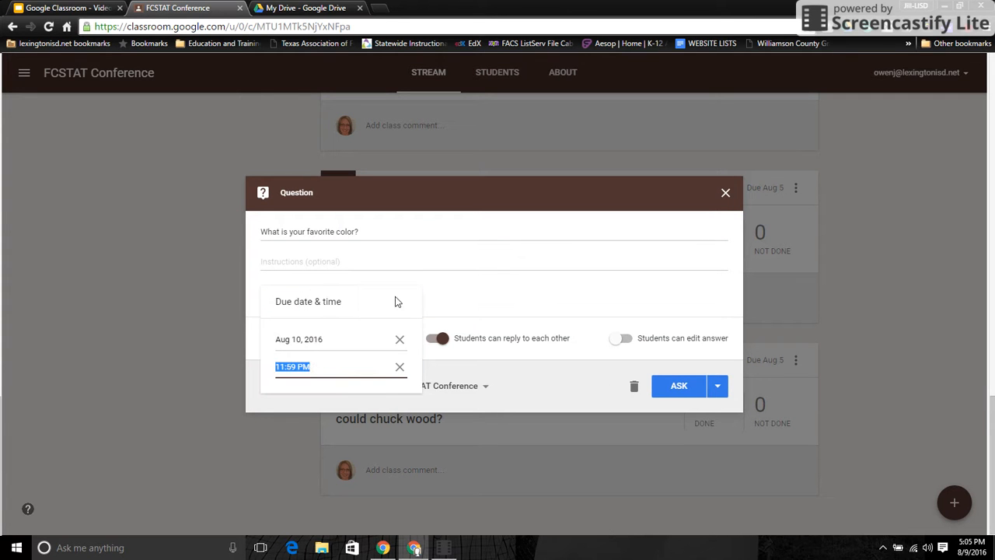
pyautogui.click(450, 289)
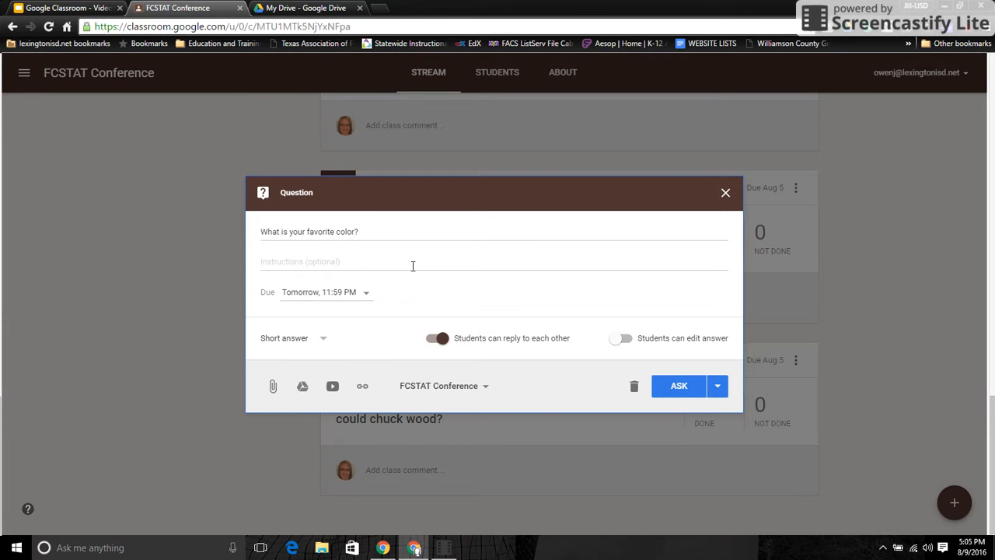
# Step: Check the available answer types for the question and save it as a draft
pyautogui.click(298, 342)
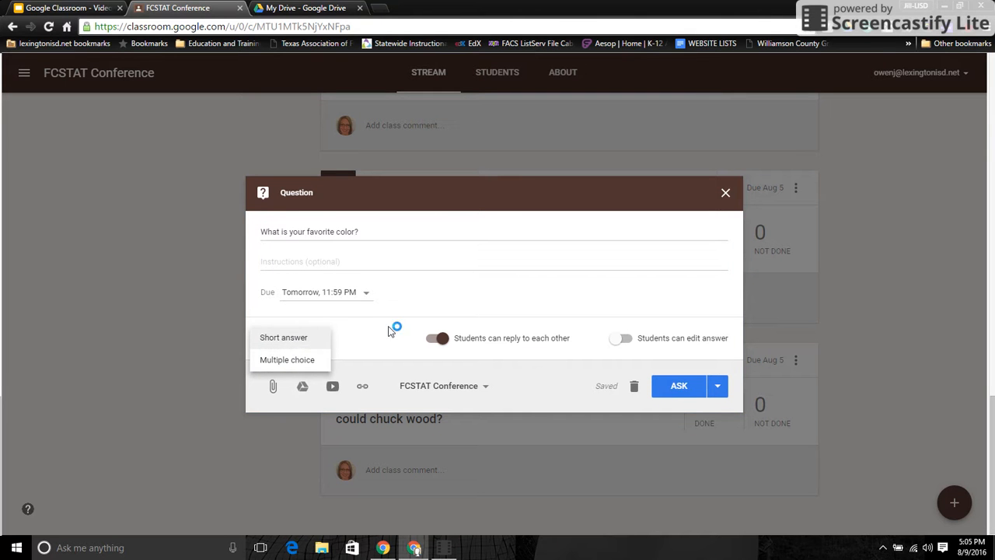
pyautogui.click(428, 315)
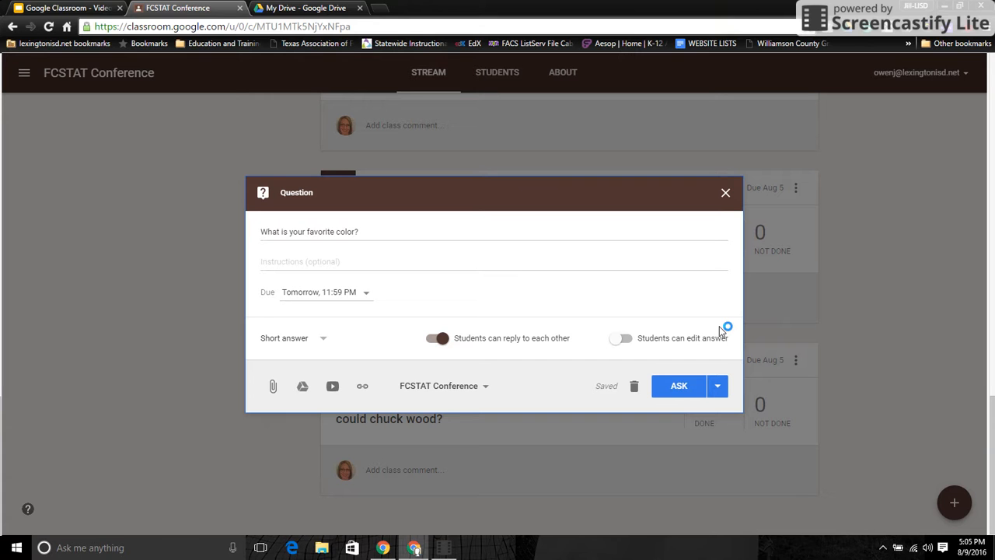
pyautogui.click(716, 388)
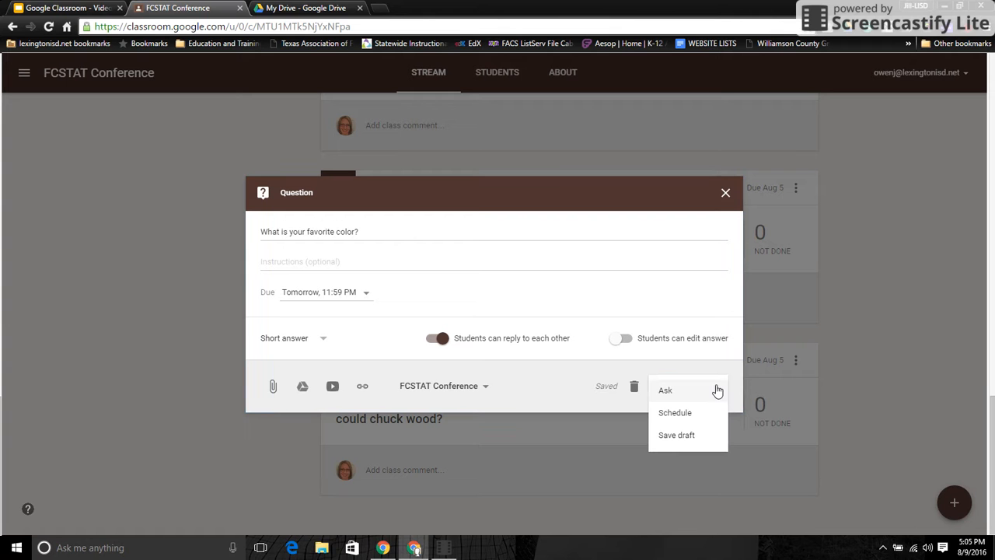
pyautogui.click(698, 437)
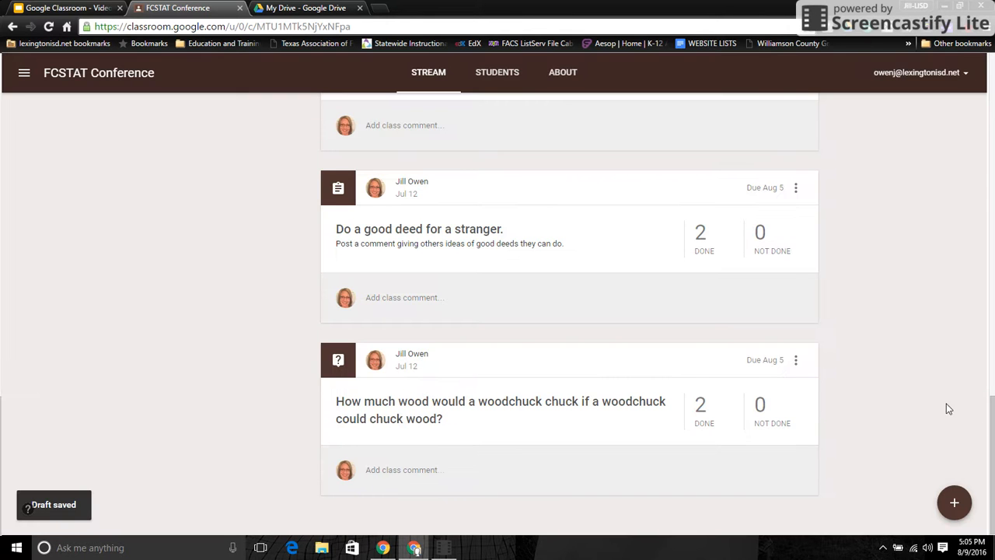
# Step: Create an assignment for FCSTAT Conference with the title "Sample"
pyautogui.scroll(1, 992, 452)
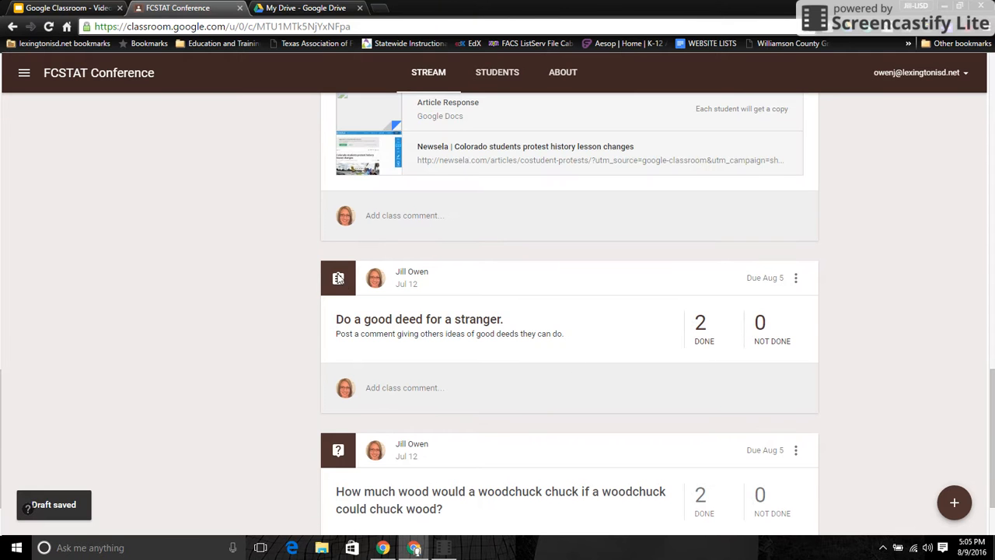
pyautogui.scroll(1, 341, 278)
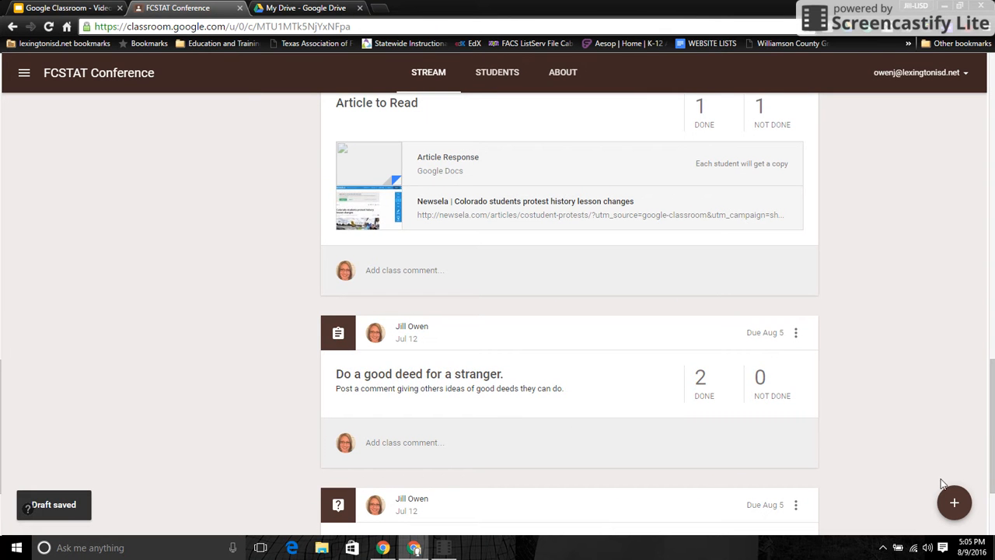
pyautogui.click(954, 502)
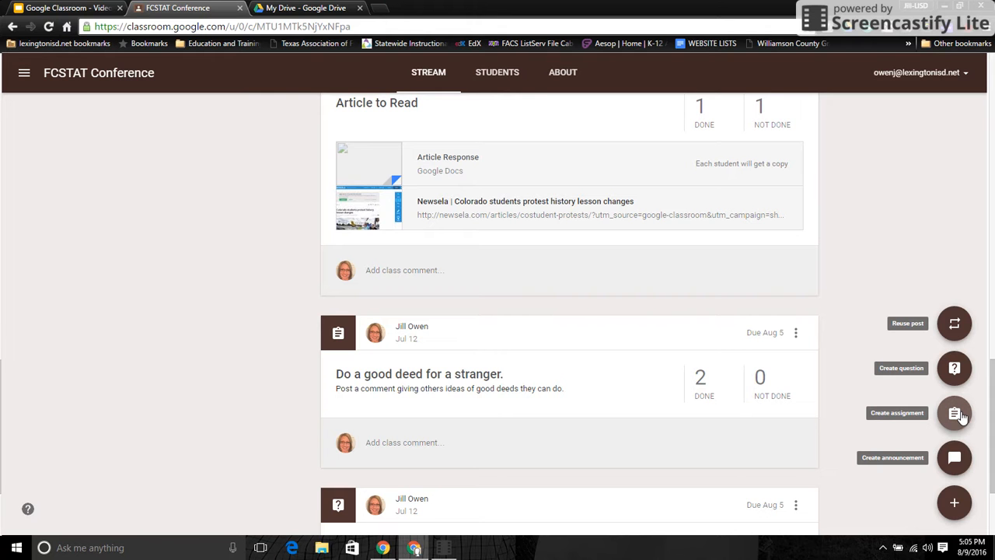
pyautogui.click(955, 413)
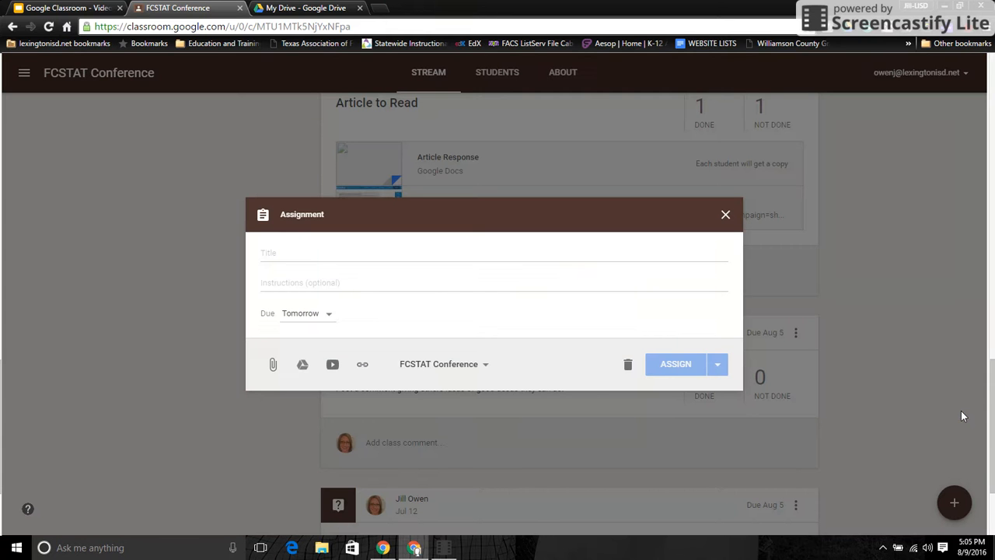
pyautogui.click(596, 249)
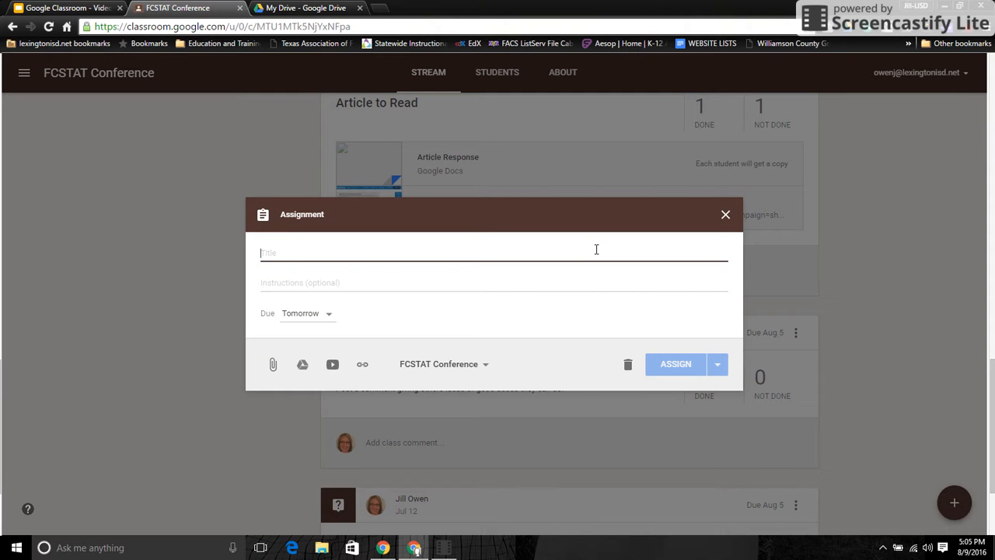
pyautogui.write('SAmple')
pyautogui.press('BackSpace')
pyautogui.press('BackSpace')
pyautogui.press('BackSpace')
pyautogui.press('BackSpace')
pyautogui.press('BackSpace')
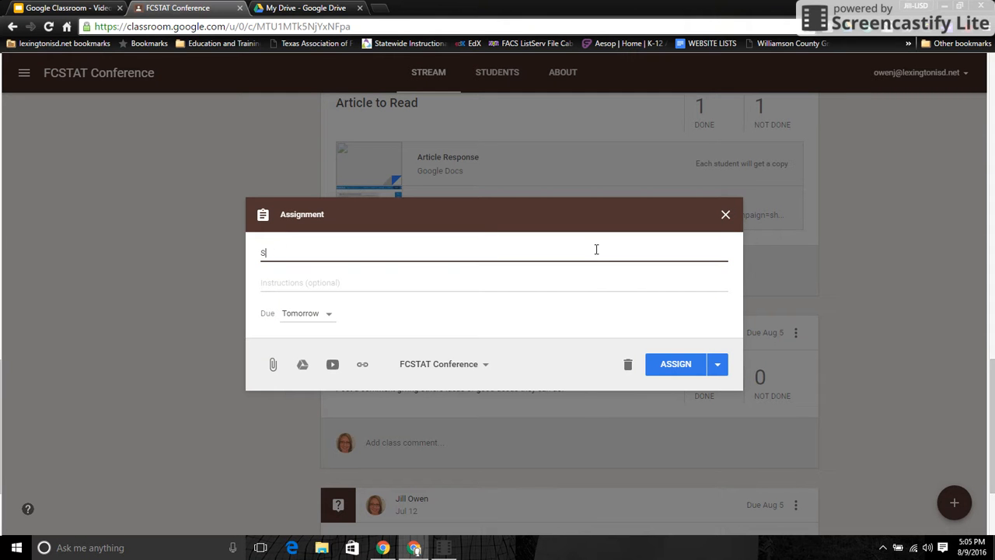
pyautogui.write('ample')
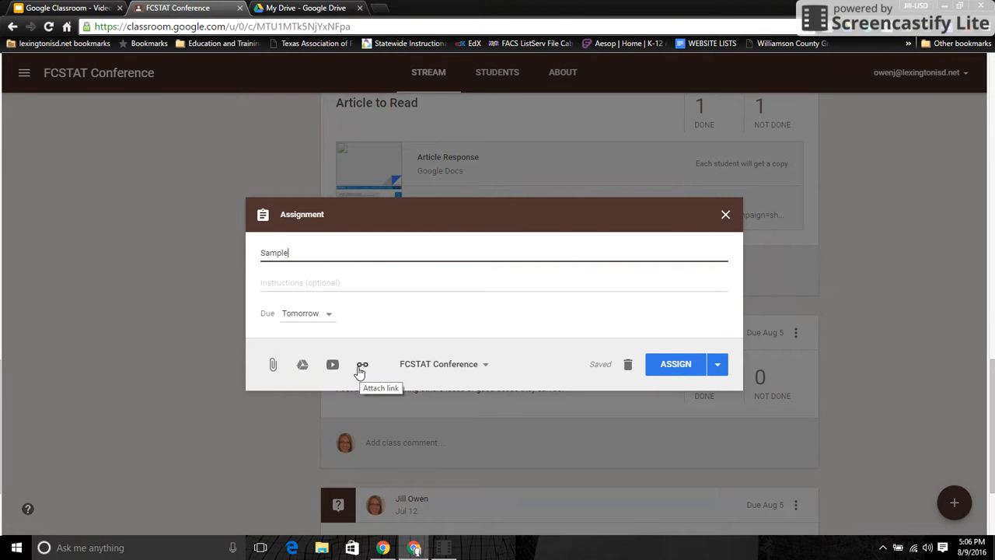
# Step: Add Sample Class and Instructional Practices as recipients of the assignment, then deselect both again
pyautogui.click(470, 365)
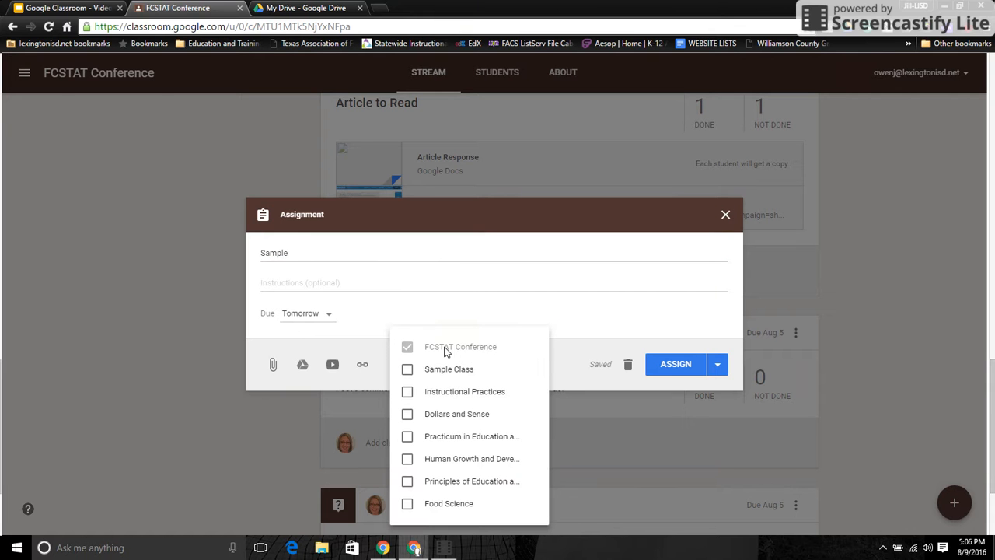
pyautogui.click(406, 369)
pyautogui.click(407, 391)
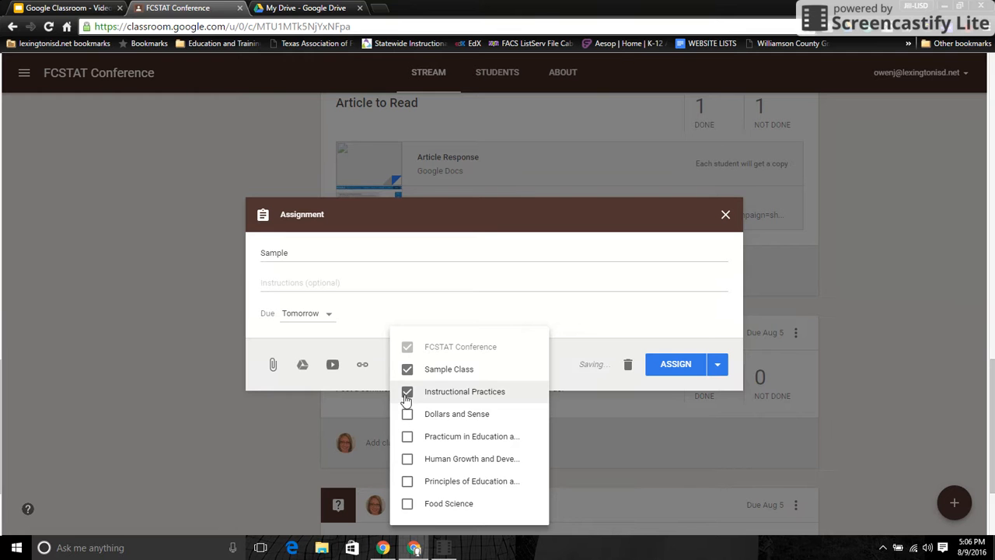
pyautogui.click(407, 391)
pyautogui.click(407, 369)
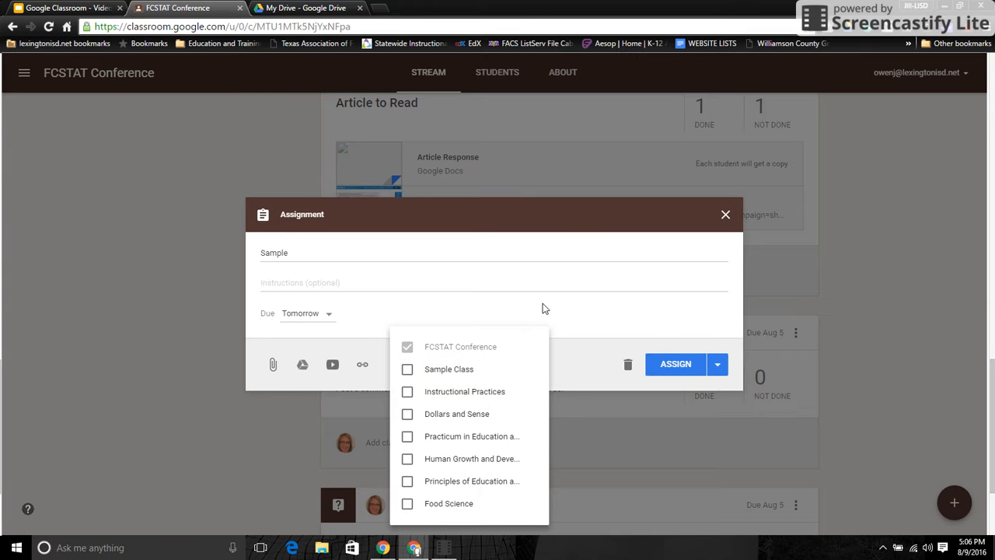
pyautogui.click(544, 308)
# Step: Save the "Sample" assignment as a draft
pyautogui.click(716, 365)
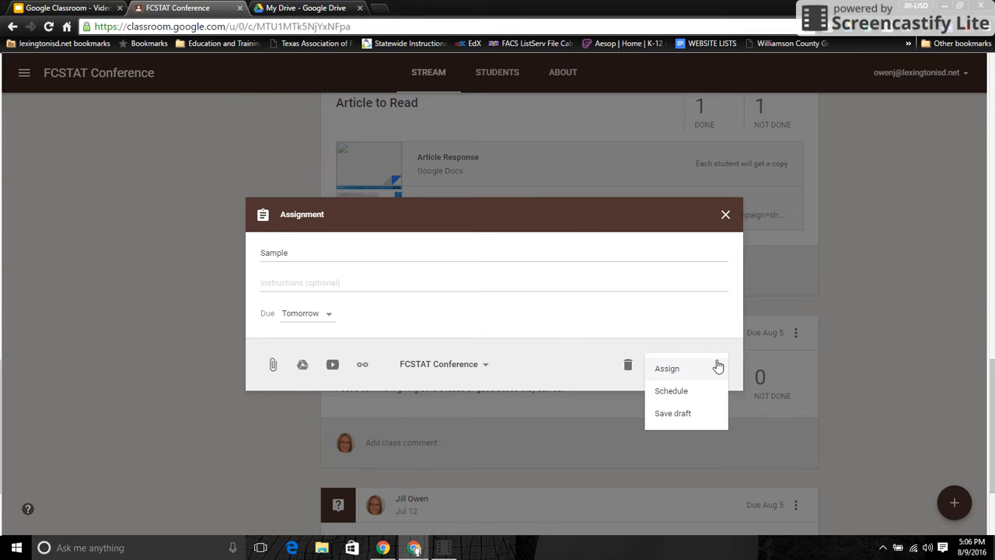
pyautogui.click(673, 413)
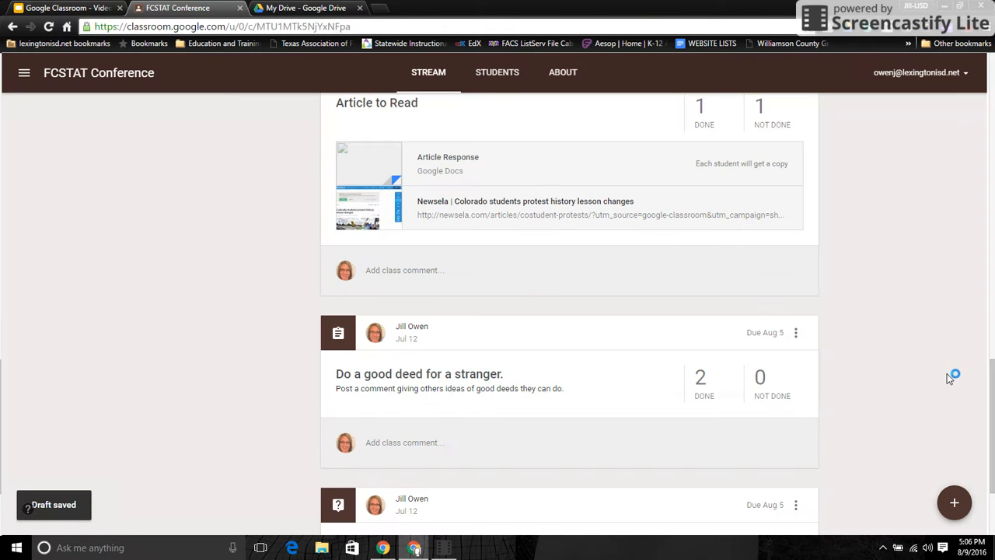
# Step: Create an announcement for FCSTAT Conference reading "Test Thursday!" and save it as a draft
pyautogui.moveTo(994, 405); pyautogui.dragTo(993, 125)
pyautogui.moveTo(952, 502)
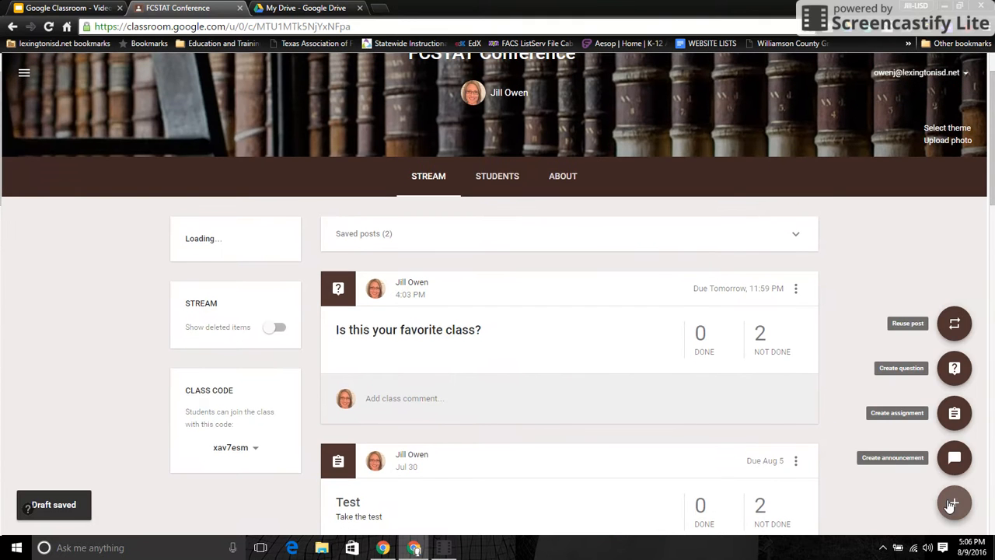
pyautogui.click(954, 455)
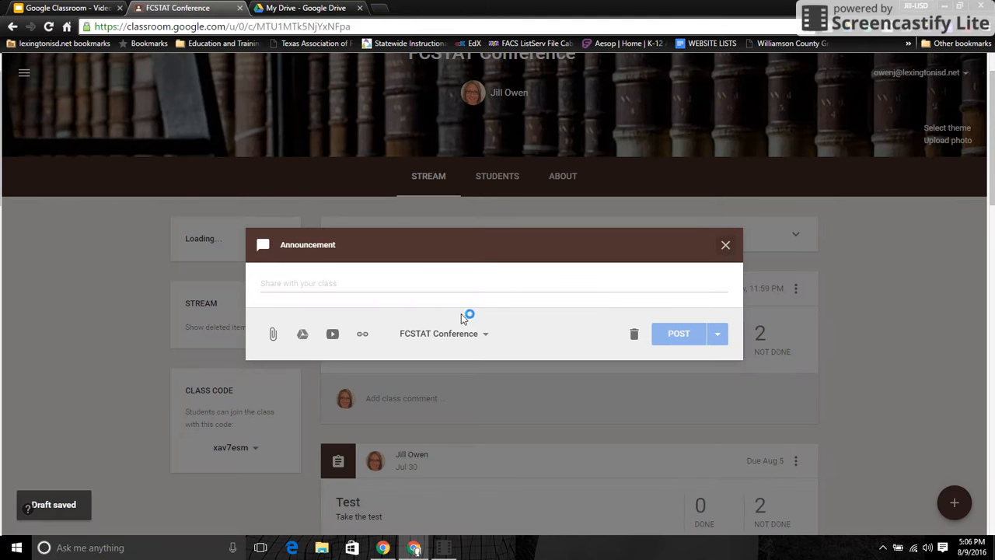
pyautogui.click(454, 289)
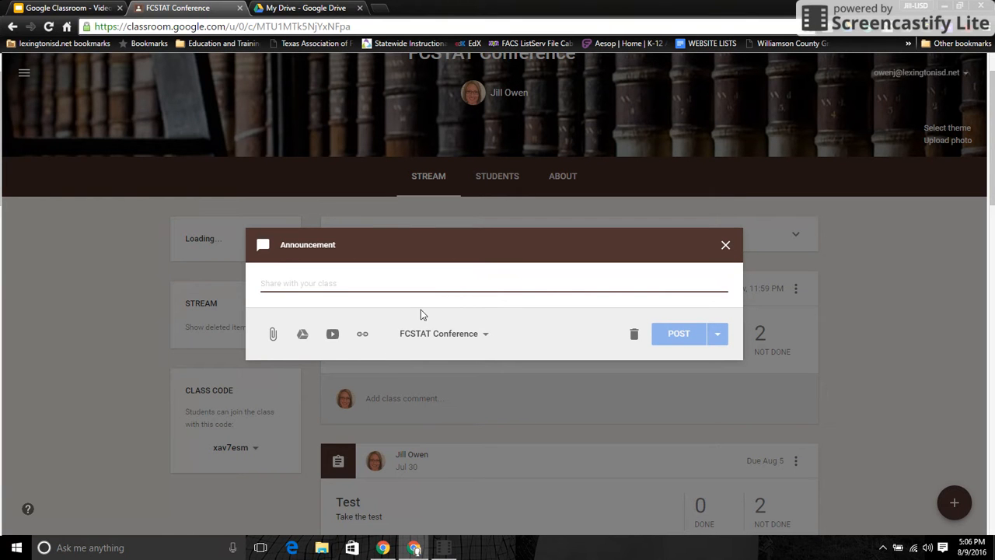
pyautogui.write('Test')
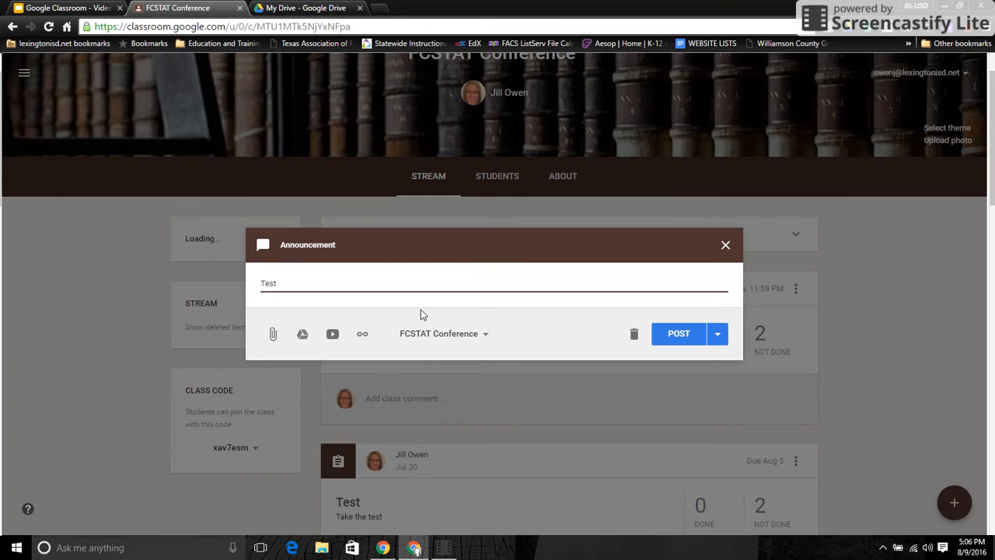
pyautogui.write(' Thursday!')
pyautogui.click(717, 339)
pyautogui.click(703, 389)
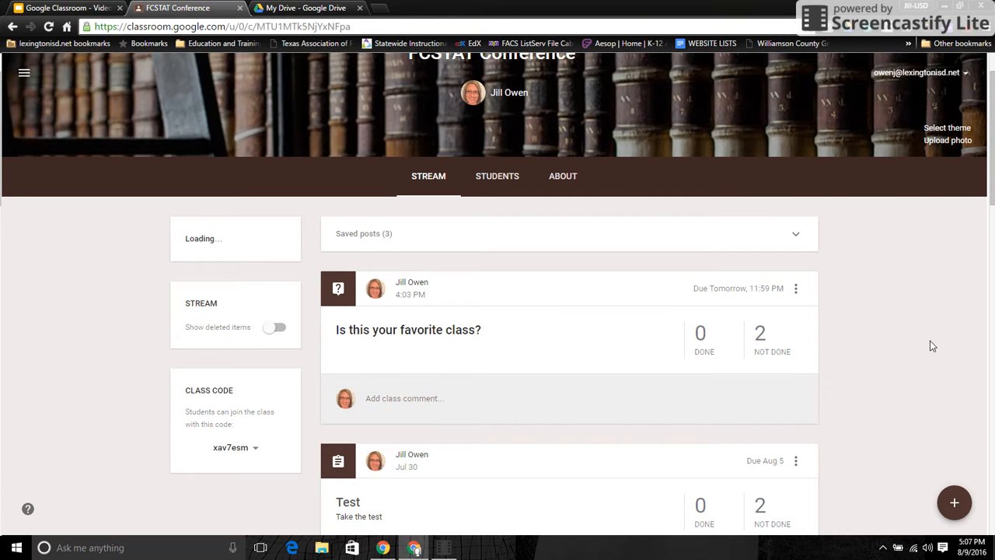
# Step: Start a new assignment for FCSTAT Conference and attach the "Google Classroom - Video Copy" slides from Google Drive
pyautogui.moveTo(952, 500)
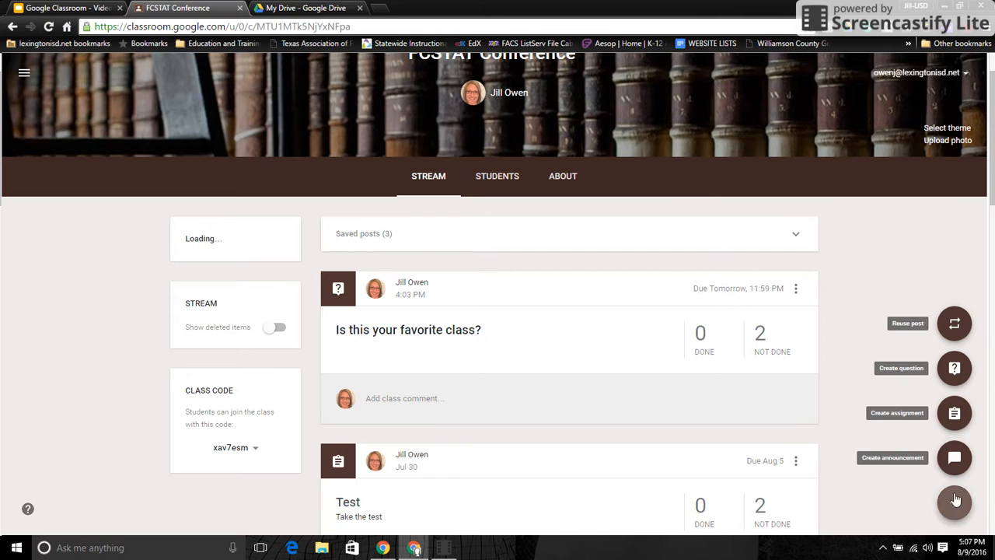
pyautogui.click(955, 412)
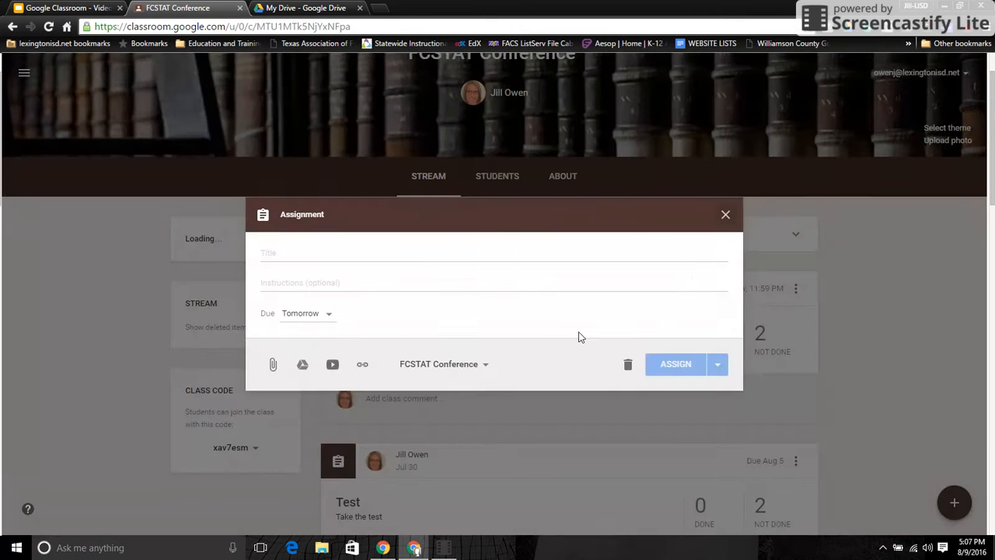
pyautogui.click(302, 364)
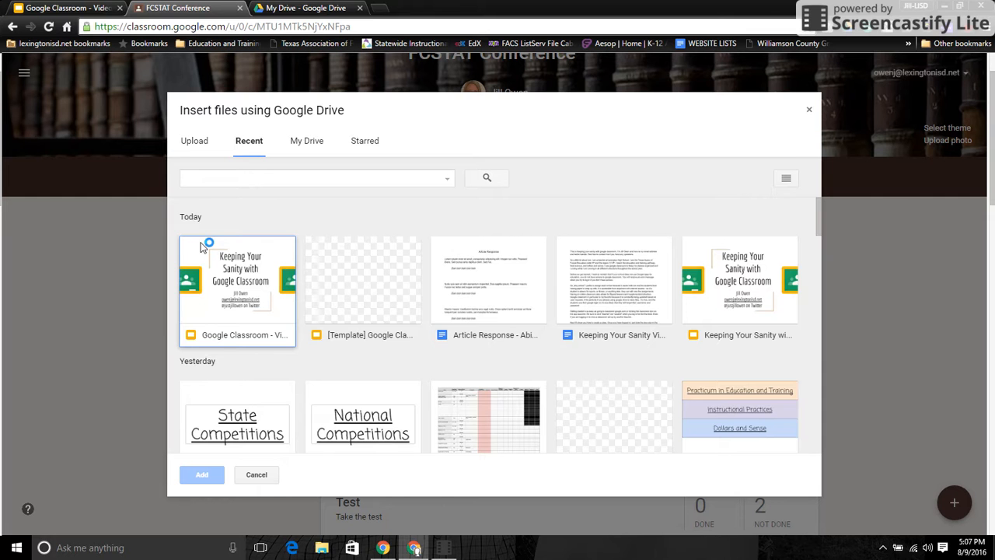
pyautogui.doubleClick(247, 304)
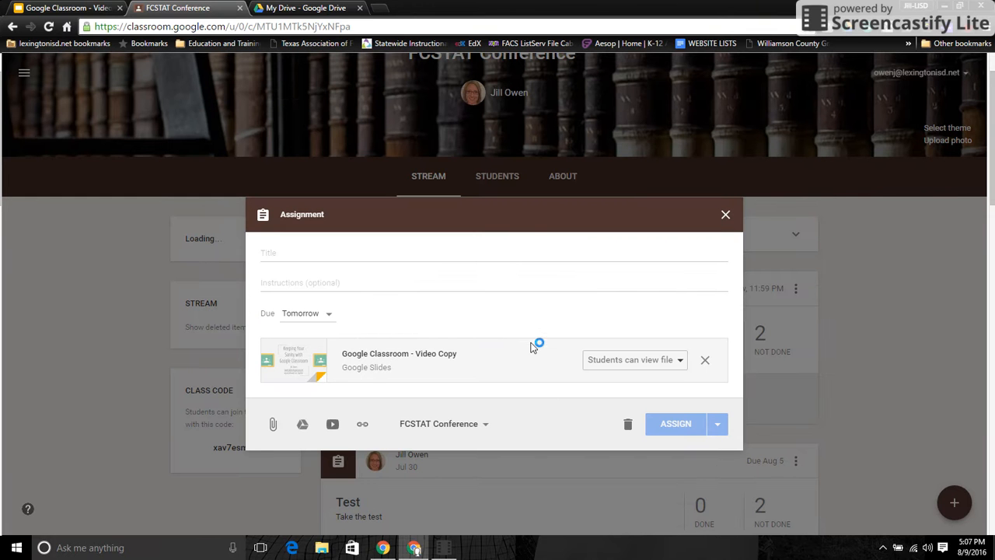
# Step: Try the attachment's access options for student copies, editing and viewing, and close the untitled assignment
pyautogui.click(681, 362)
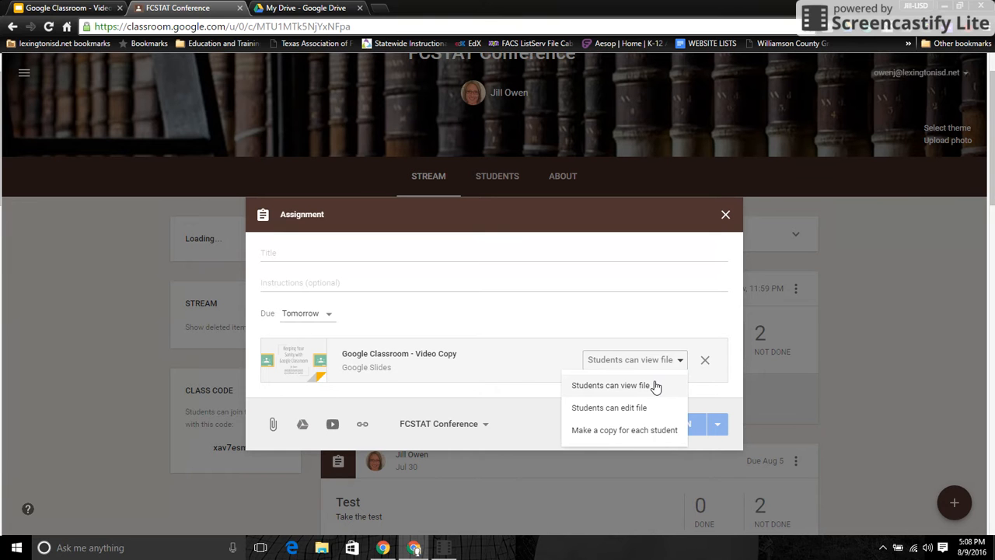
pyautogui.click(655, 430)
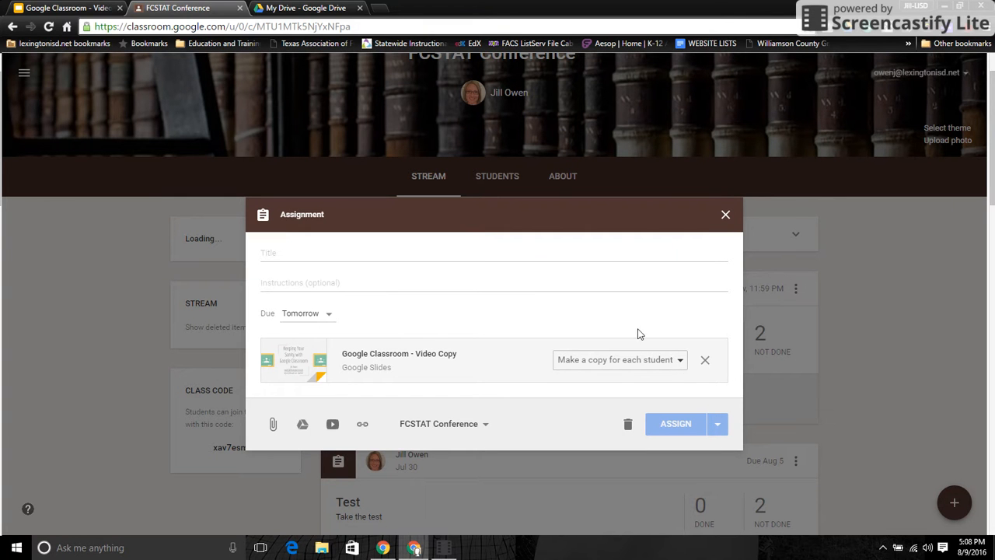
pyautogui.click(634, 365)
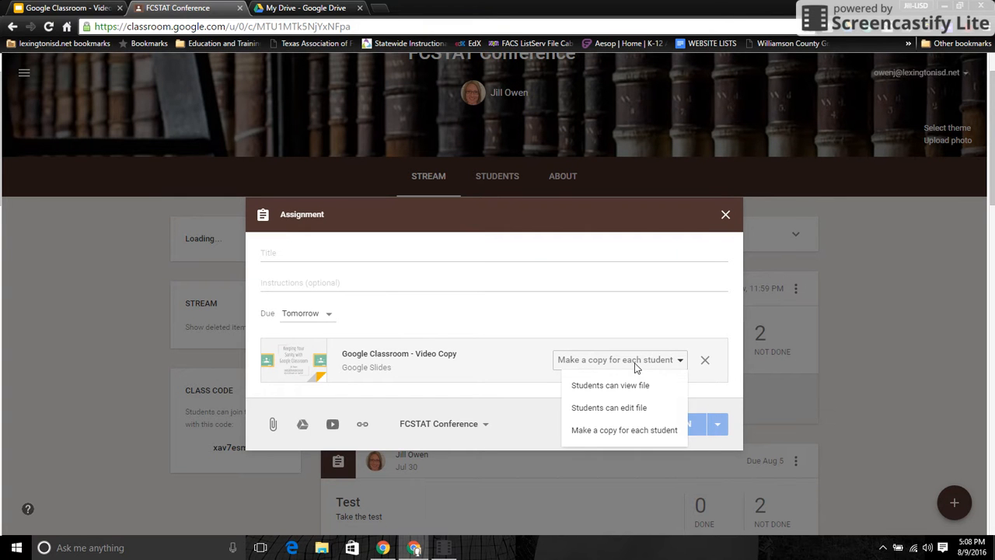
pyautogui.click(637, 408)
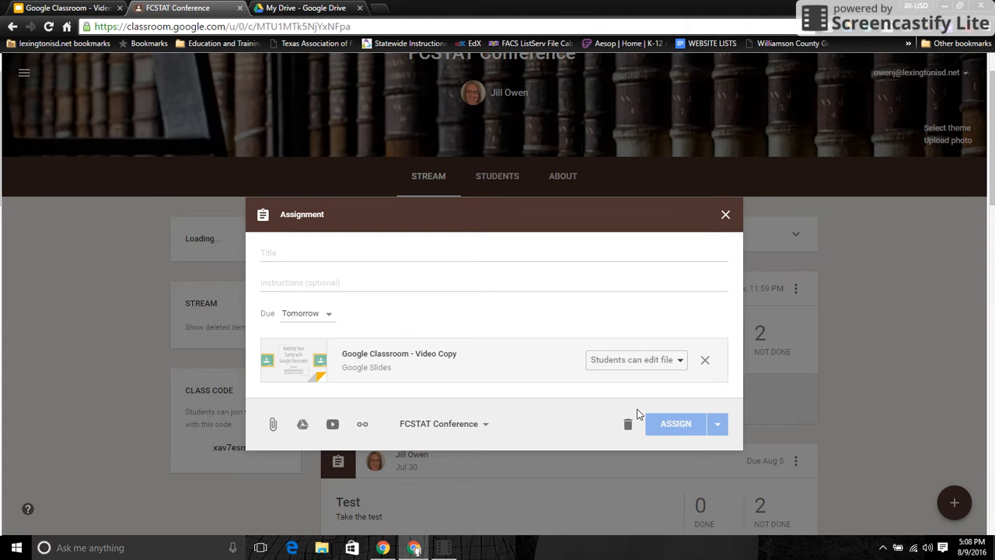
pyautogui.click(642, 359)
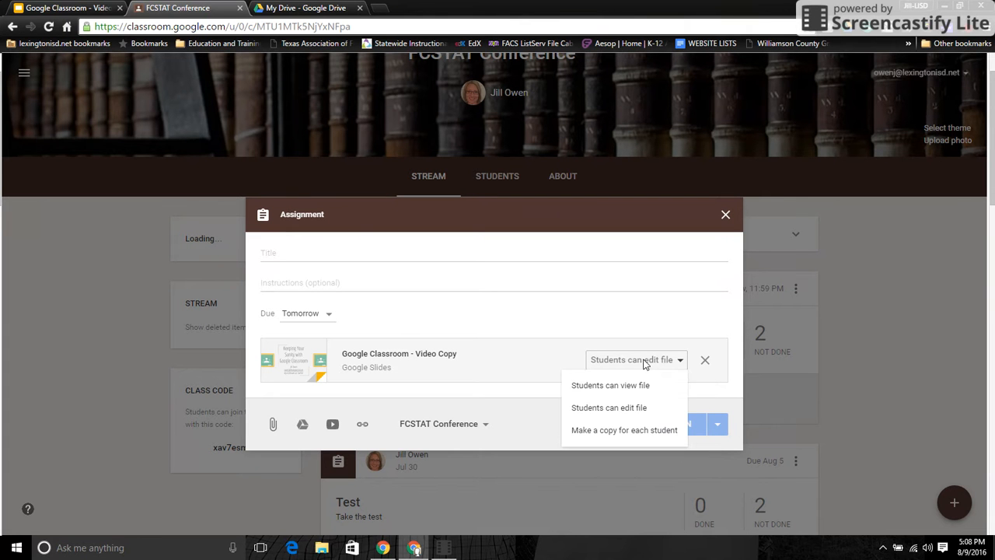
pyautogui.click(641, 386)
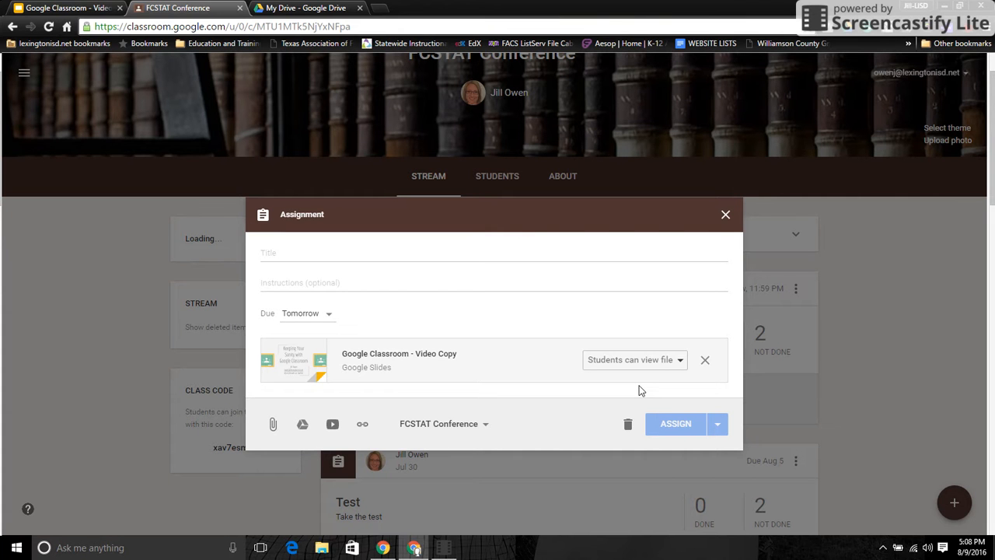
pyautogui.click(725, 214)
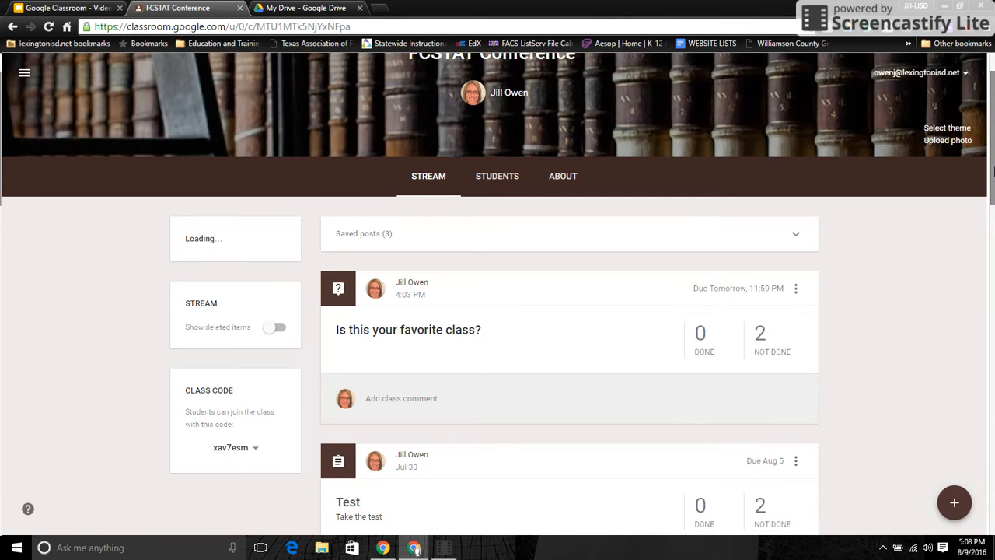
# Step: Open the student work for "Article to Read" and grade the student listed as not done 0 out of 100
pyautogui.moveTo(993, 170); pyautogui.dragTo(993, 435)
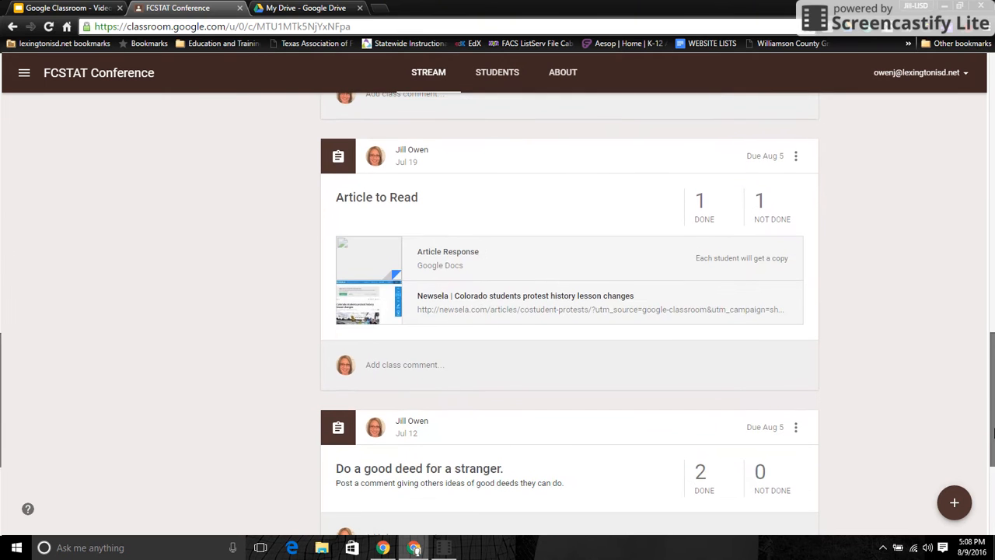
pyautogui.click(348, 201)
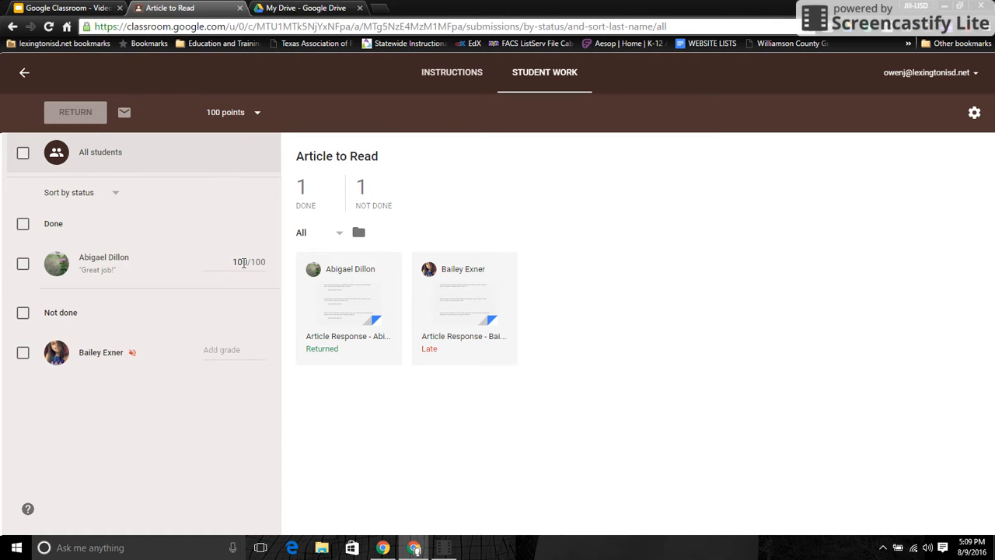
pyautogui.click(223, 350)
pyautogui.write('0')
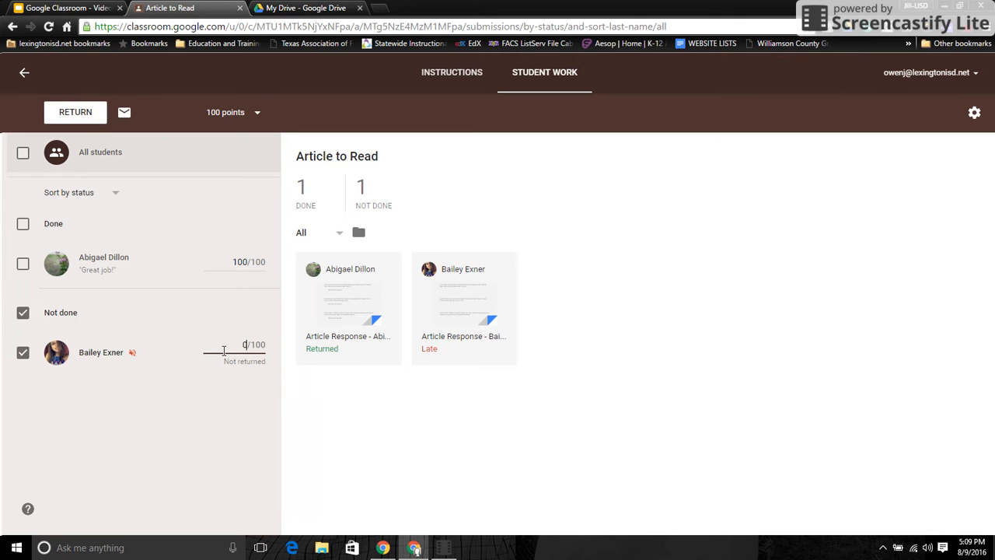
# Step: Return the unsubmitted assignment to the student with the private comment "No attachment."
pyautogui.click(82, 112)
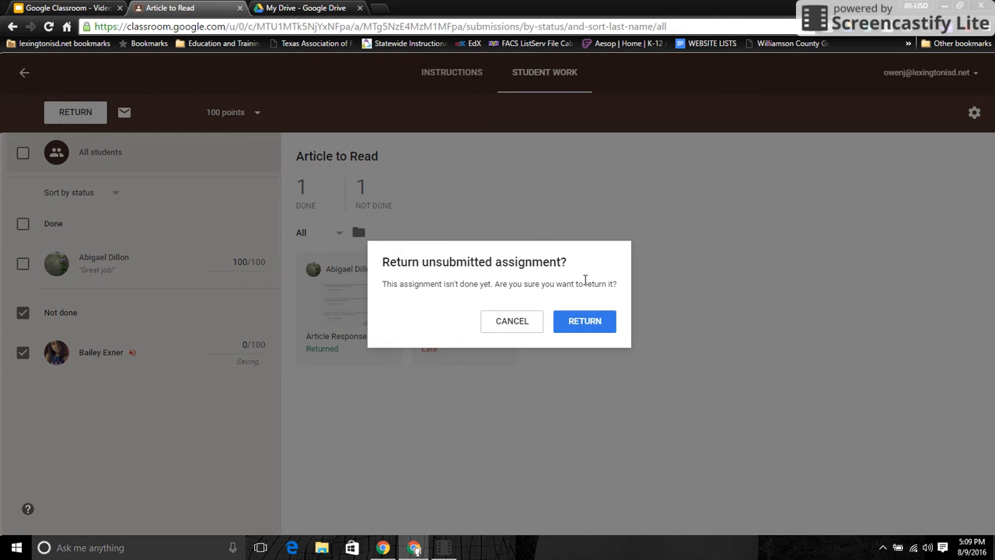
pyautogui.click(583, 318)
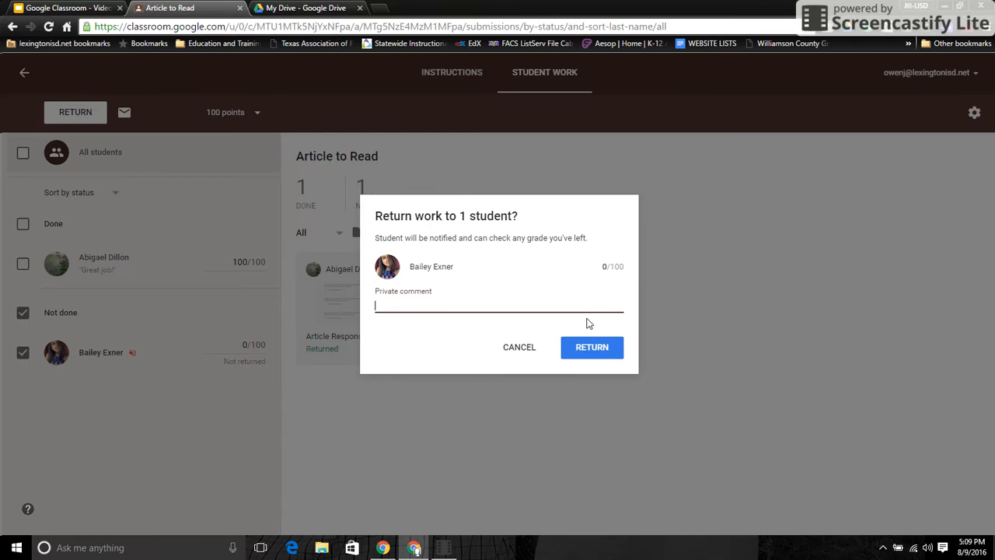
pyautogui.write('No attachment.')
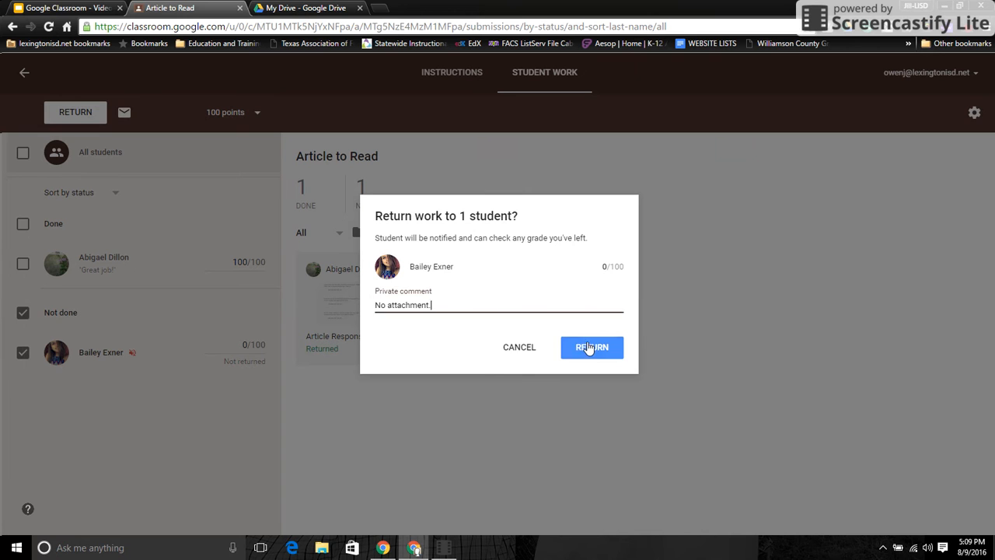
pyautogui.click(588, 346)
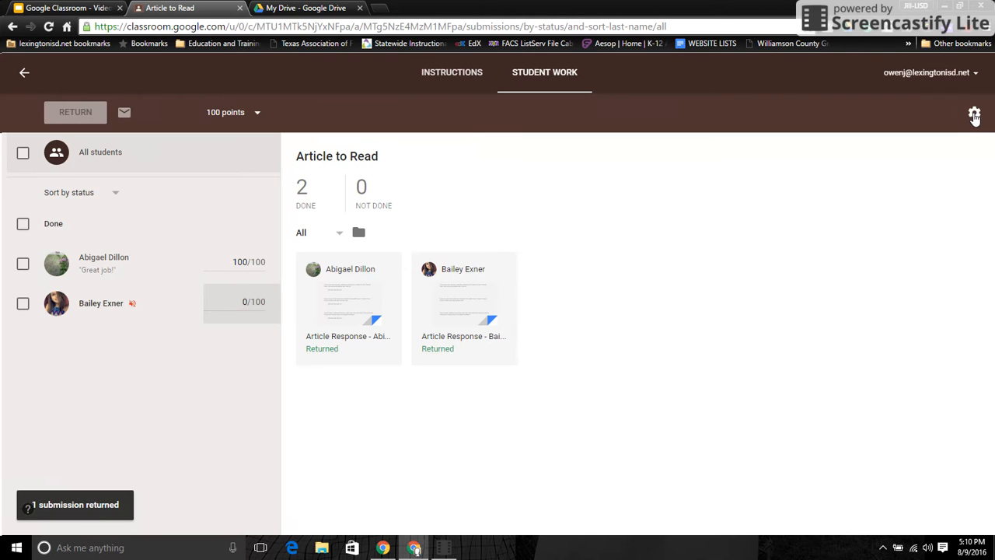
# Step: Copy all of the class's grades to Google Sheets and go back to the "Article to Read" page
pyautogui.click(974, 115)
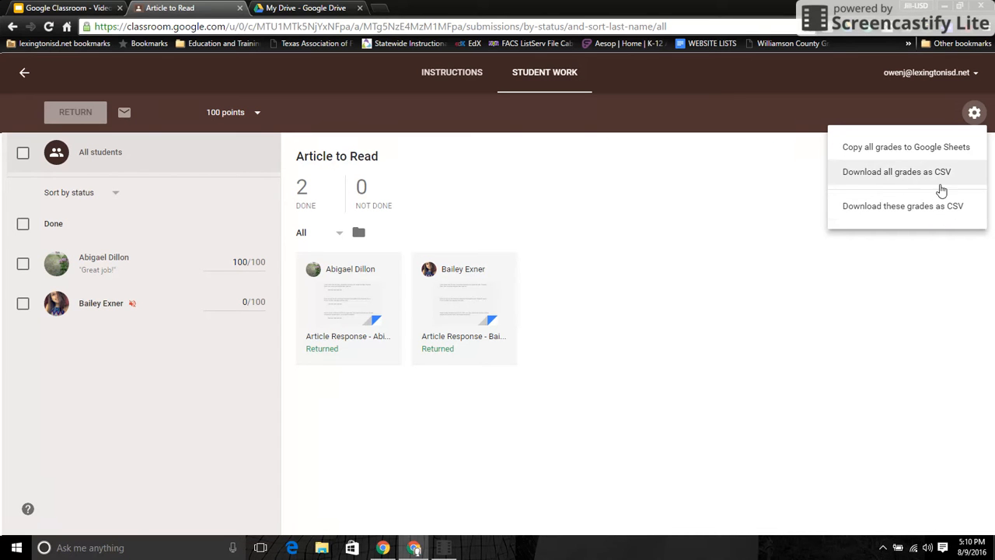
pyautogui.click(938, 148)
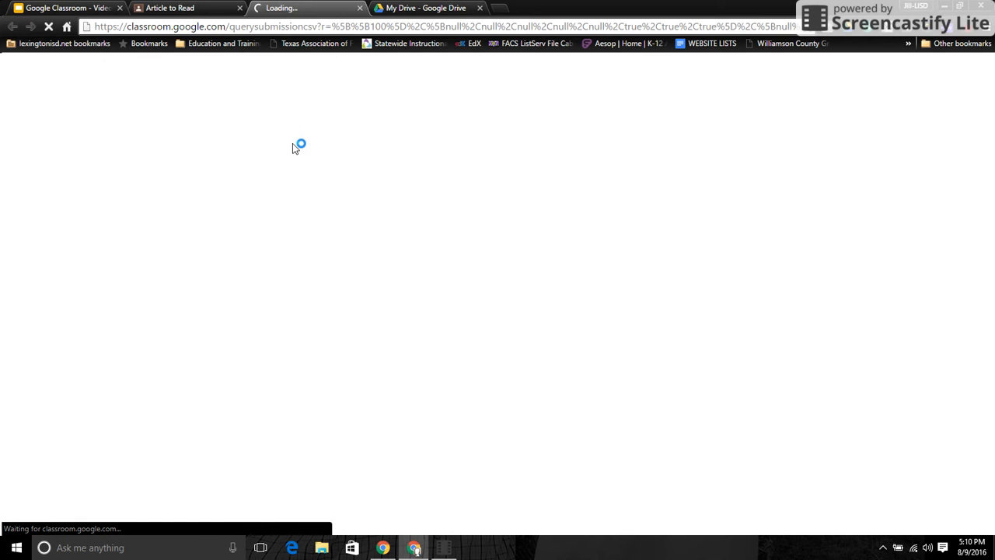
pyautogui.click(157, 7)
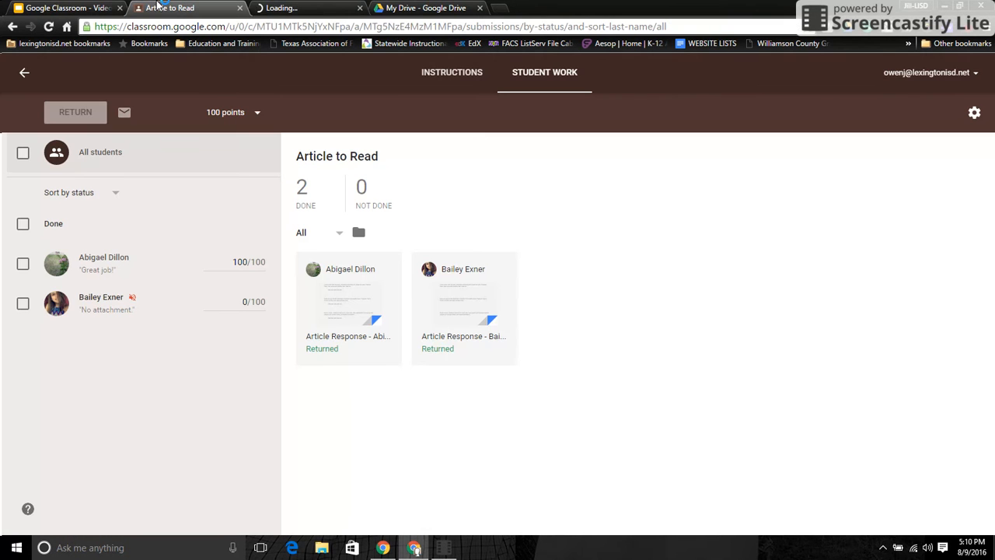
# Step: Review the student answers to the woodchuck question and look at the exported FCSTAT Conference grades spreadsheet
pyautogui.click(25, 75)
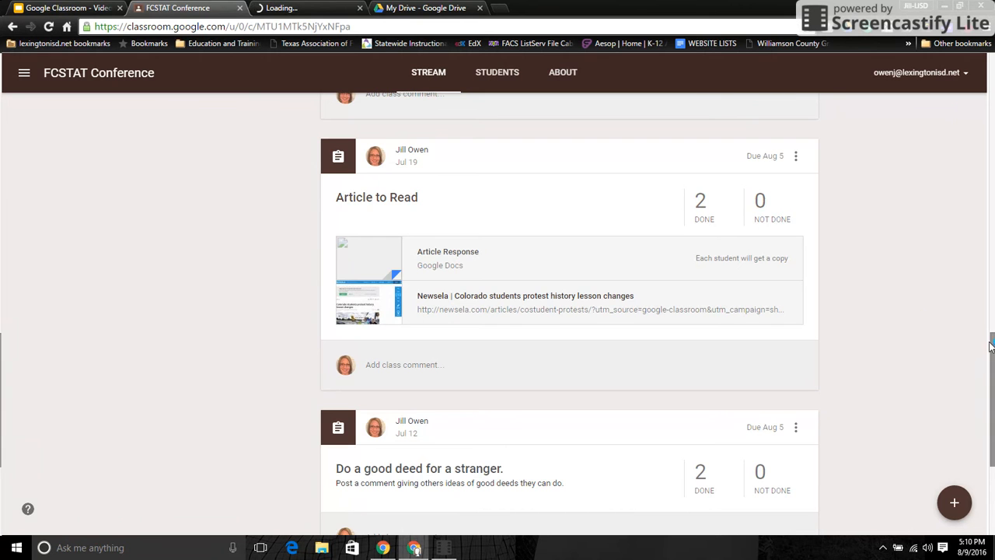
pyautogui.moveTo(992, 372); pyautogui.dragTo(993, 448)
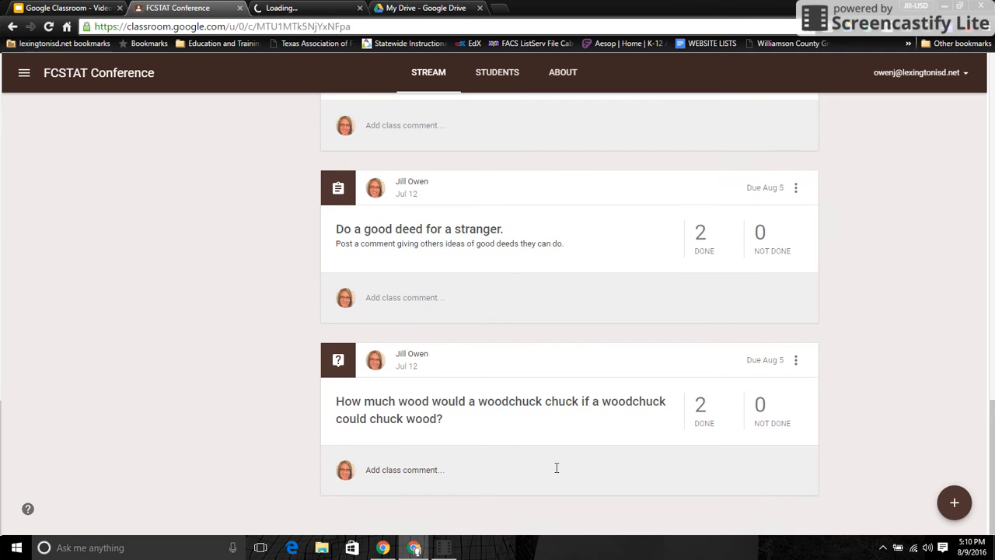
pyautogui.click(549, 412)
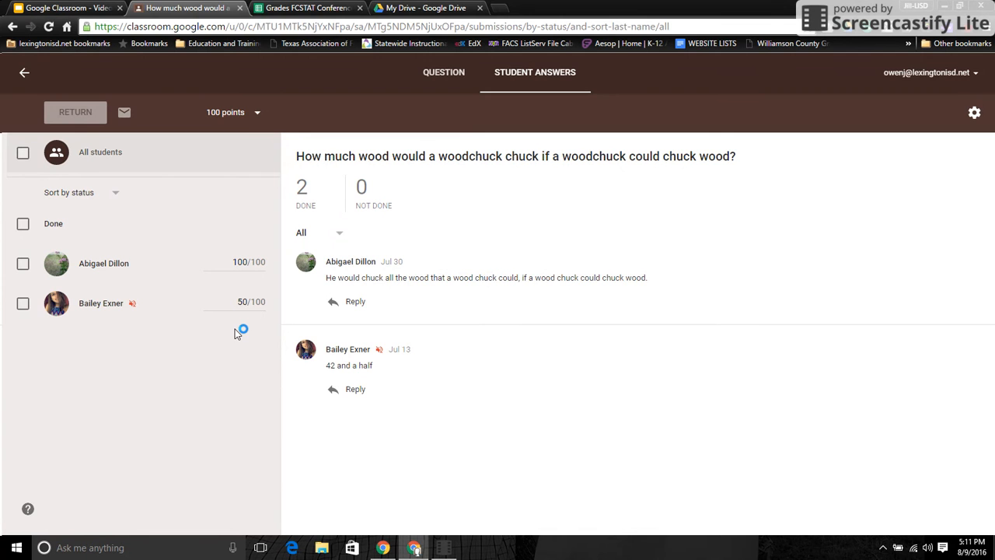
pyautogui.click(309, 8)
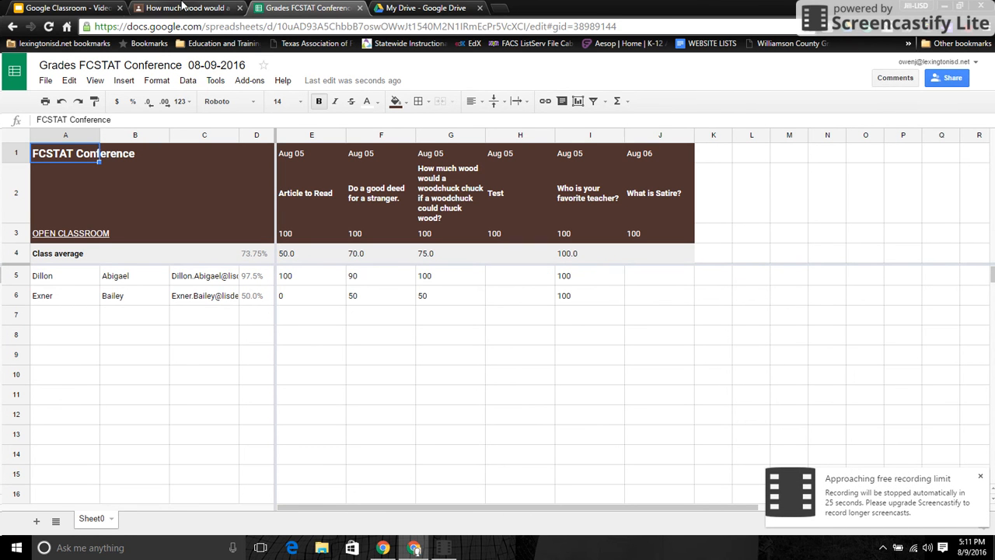
# Step: Return to the FCSTAT Conference stream and switch to the "Google Classroom - Video Copy" presentation in Google Slides
pyautogui.click(182, 7)
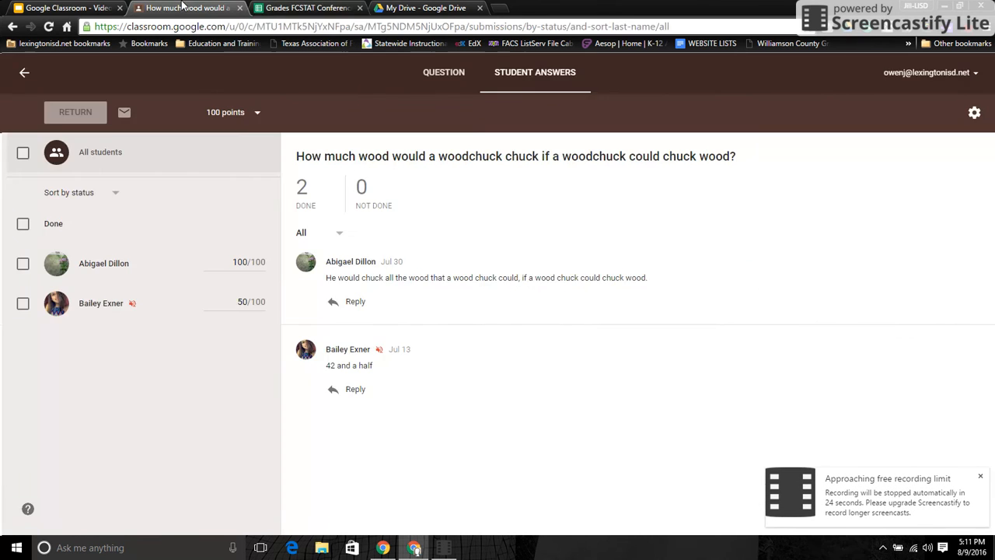
pyautogui.click(23, 73)
pyautogui.click(45, 8)
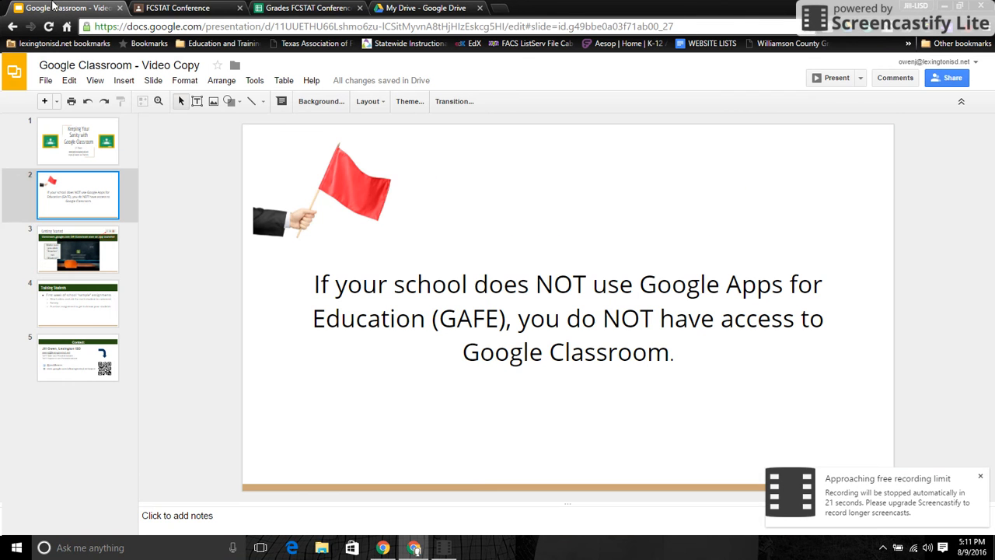